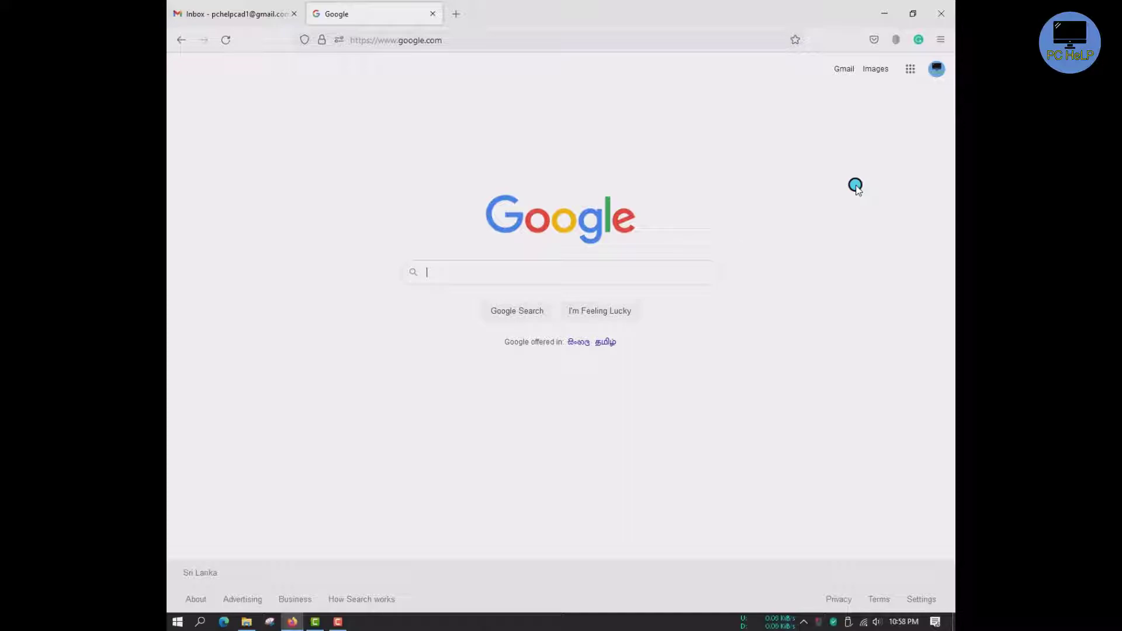
- Search Google for 'autodesk'
type("autodesk")
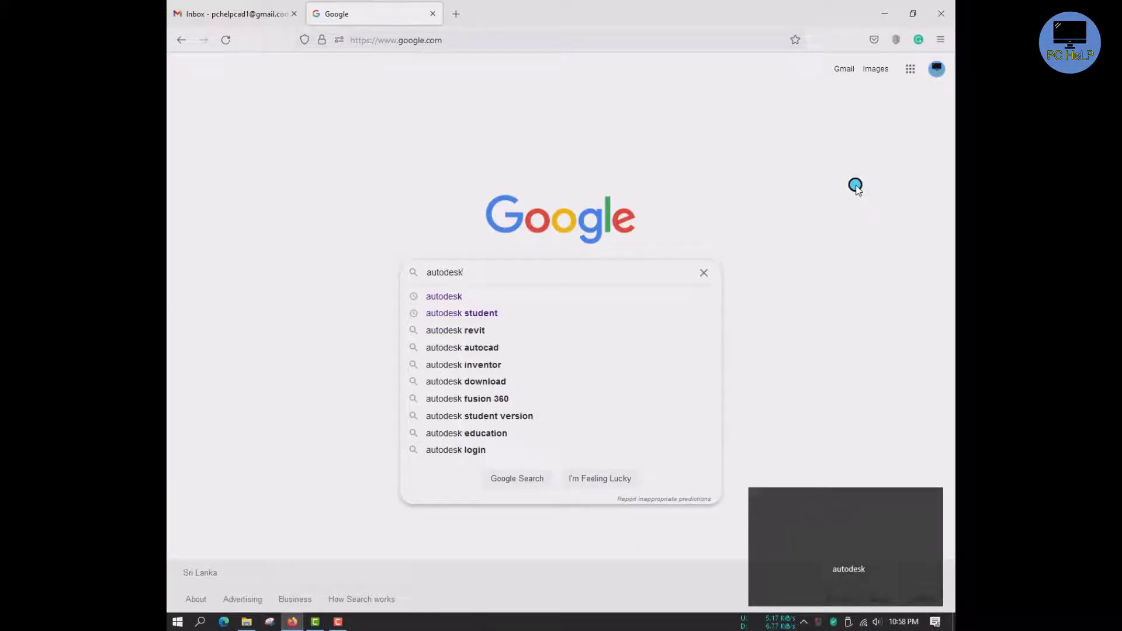
key("Return")
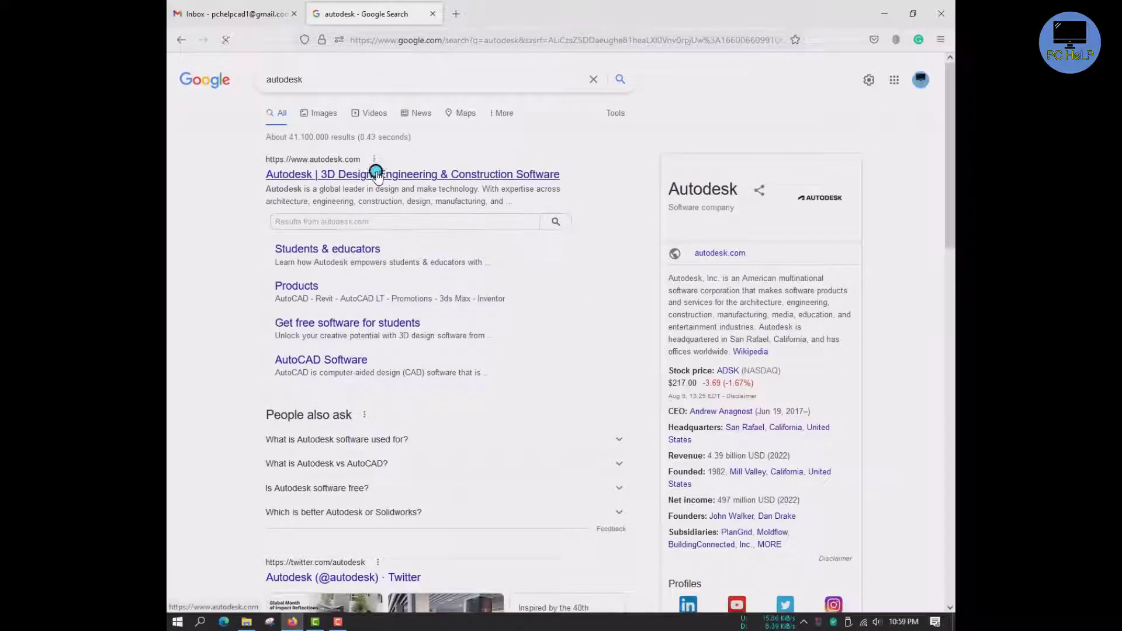
- Go from the Autodesk result through all products and AutoCAD to the free trial, choosing file viewing
left_click(376, 173)
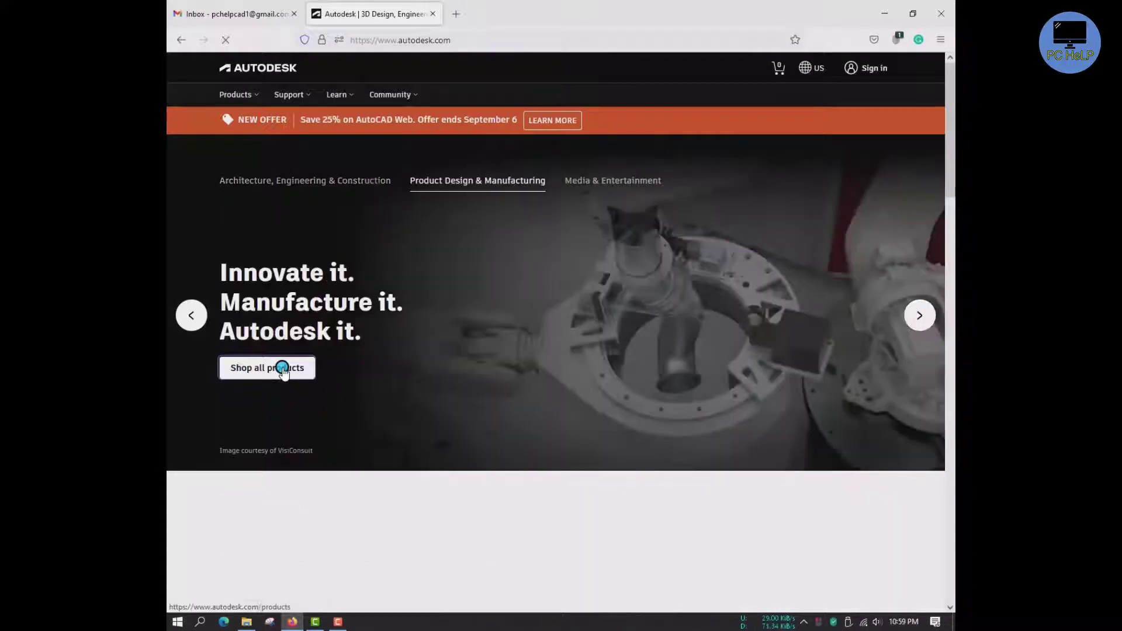
left_click(283, 371)
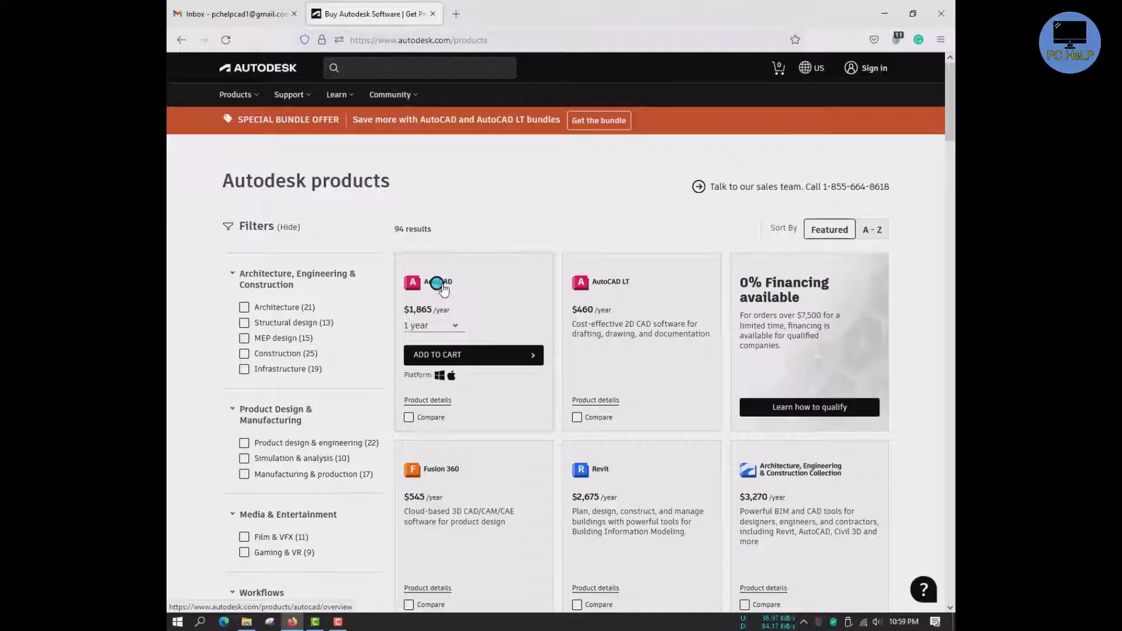
left_click(443, 286)
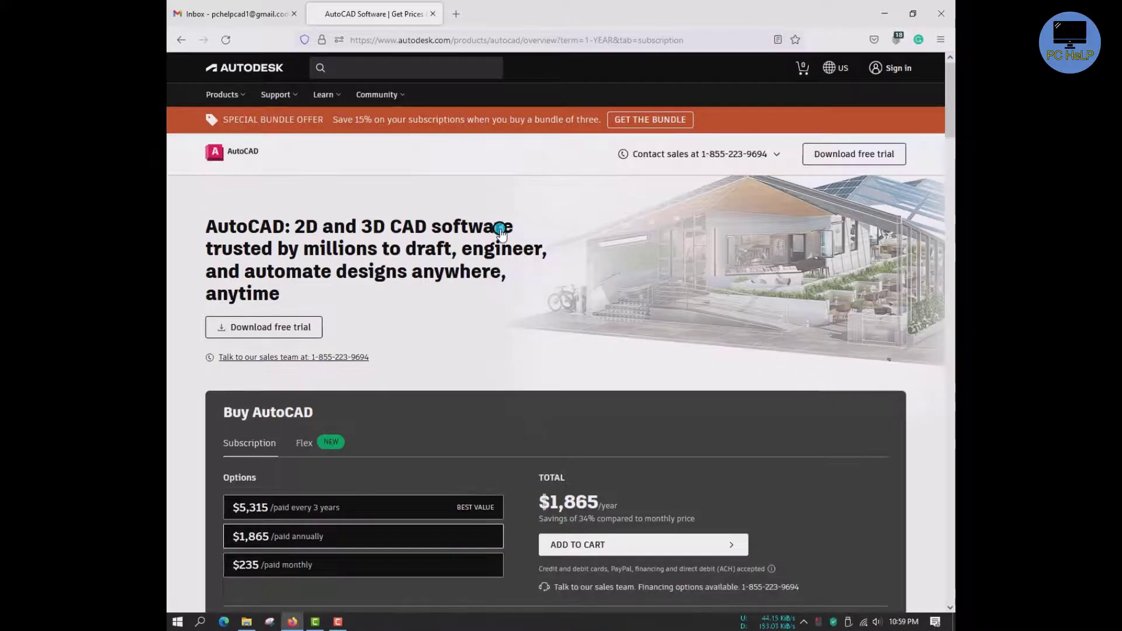
left_click(274, 332)
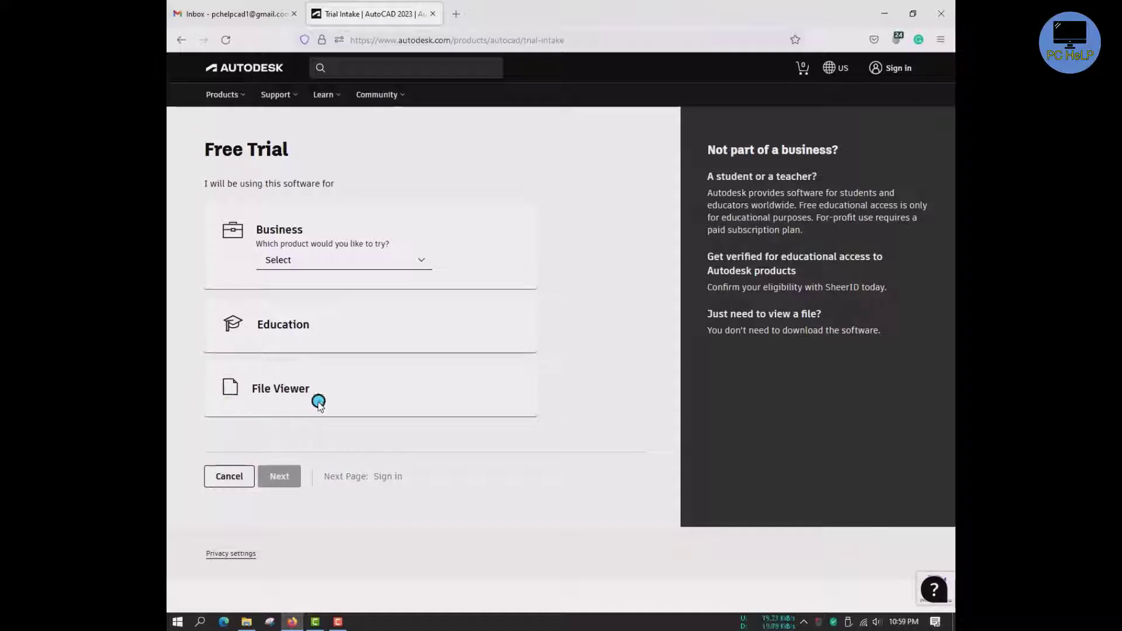
left_click(289, 395)
- Open the free file viewers, choose AutoCAD Web and start it for free
left_click(234, 479)
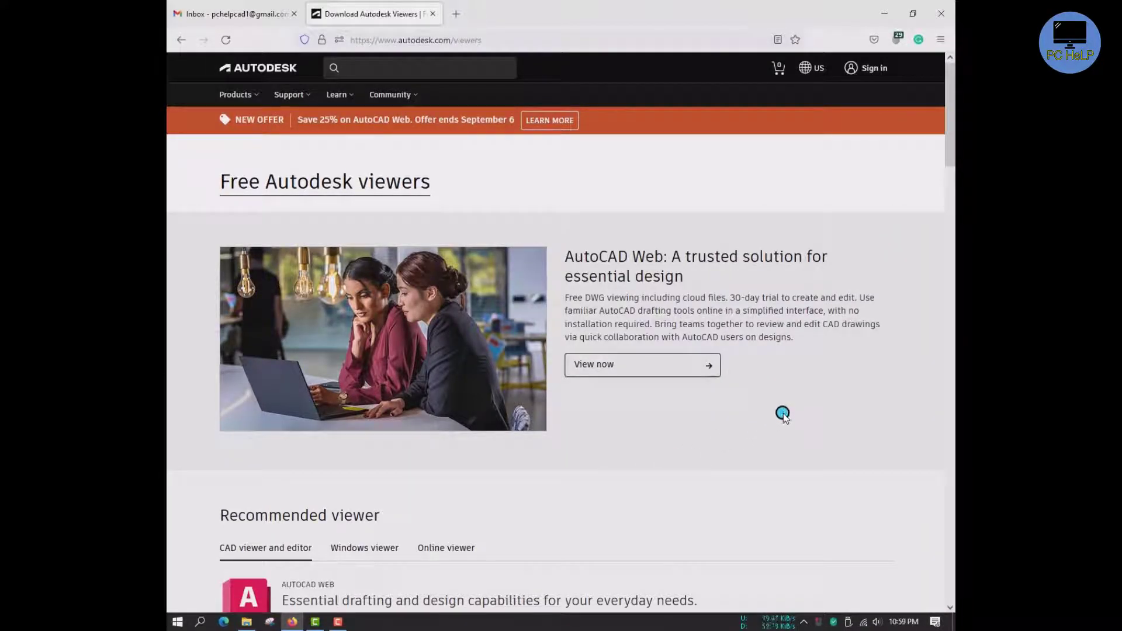
scroll(783, 414, "down", 4)
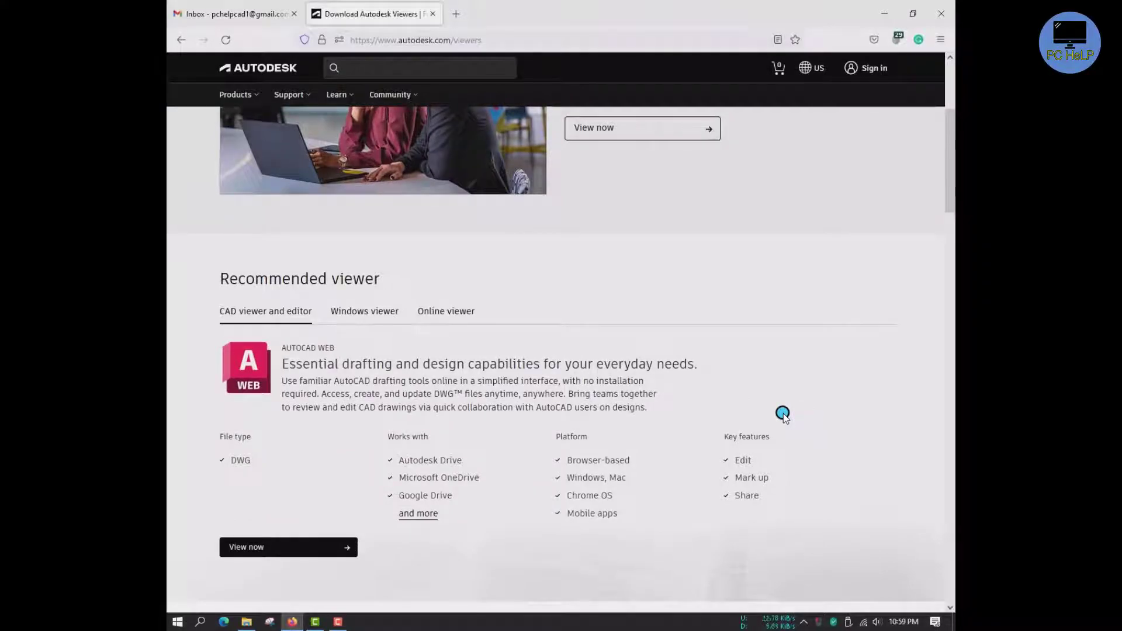
scroll(782, 413, "up", 2)
scroll(783, 414, "down", 2)
left_click(329, 553)
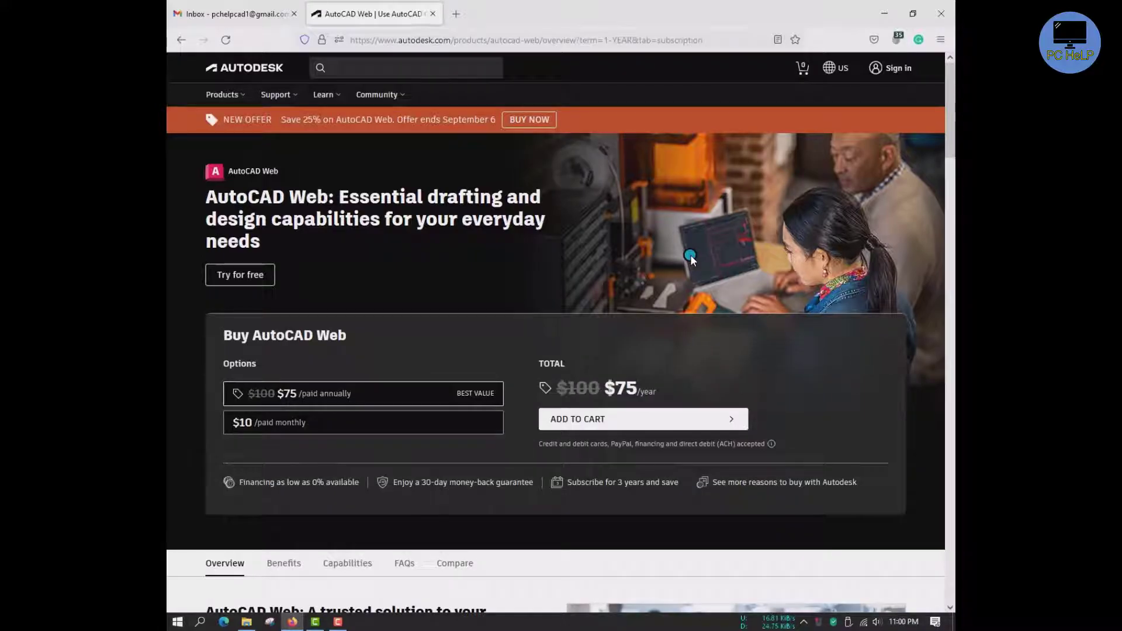
left_click(249, 277)
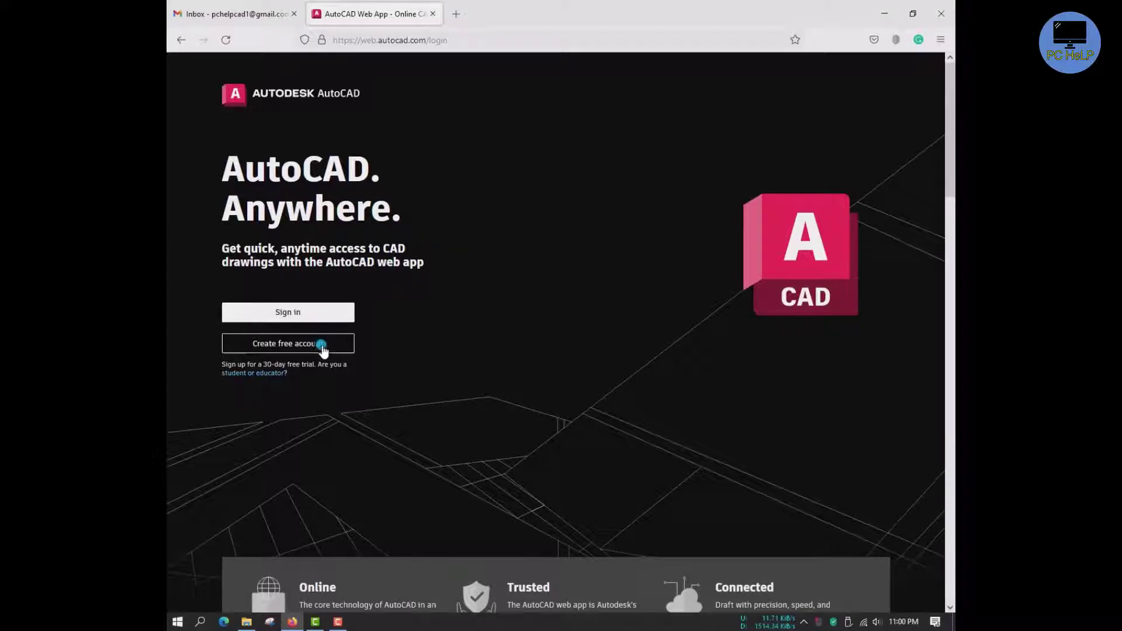
- Begin a free Autodesk account, entering the first name, last name and e-mail address
left_click(322, 346)
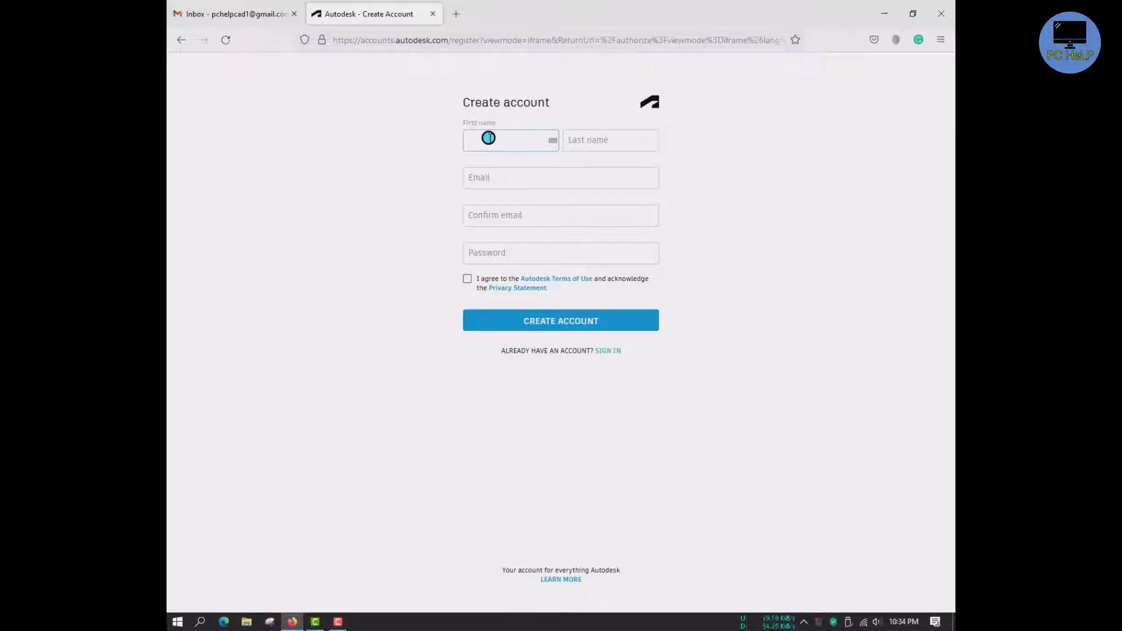
type("PC")
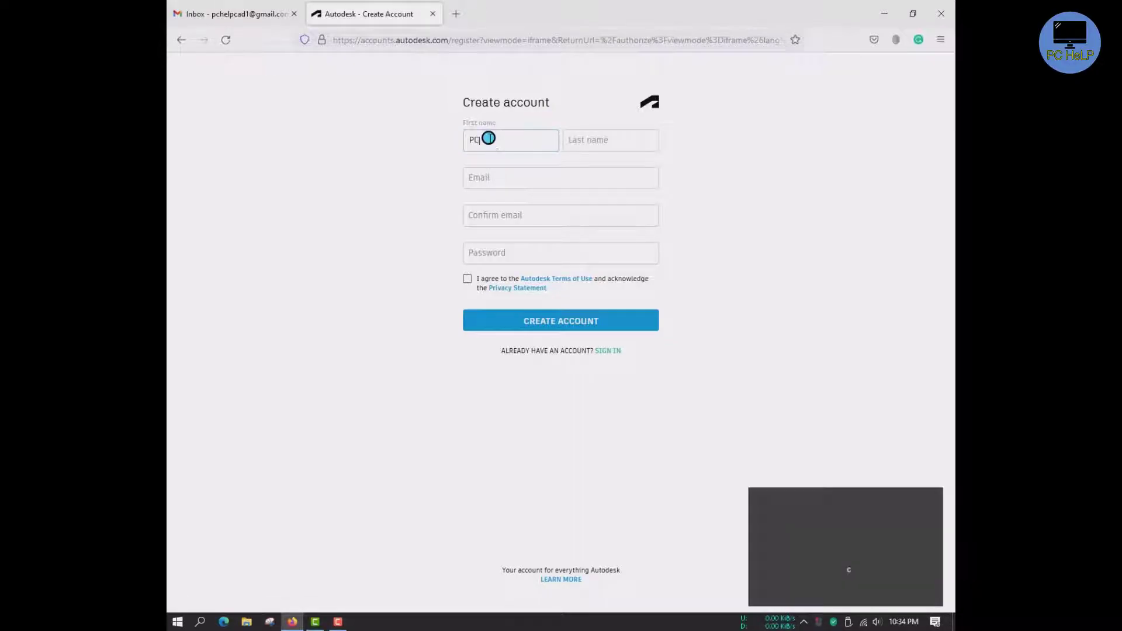
key("Tab")
type("H")
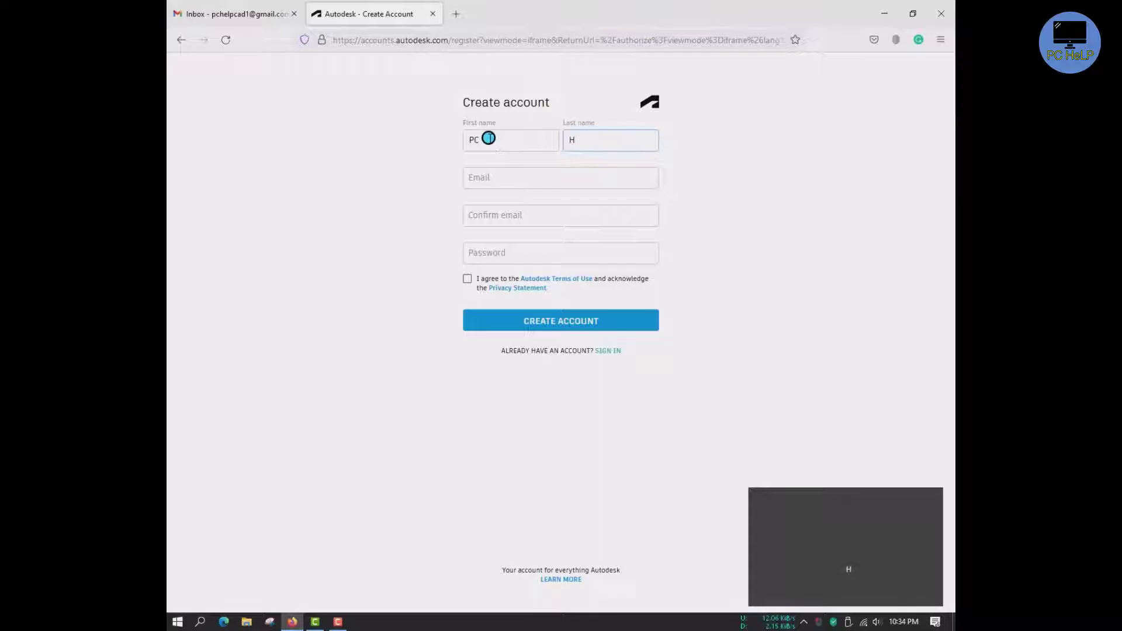
key("BackSpace")
type("LP")
key("Tab")
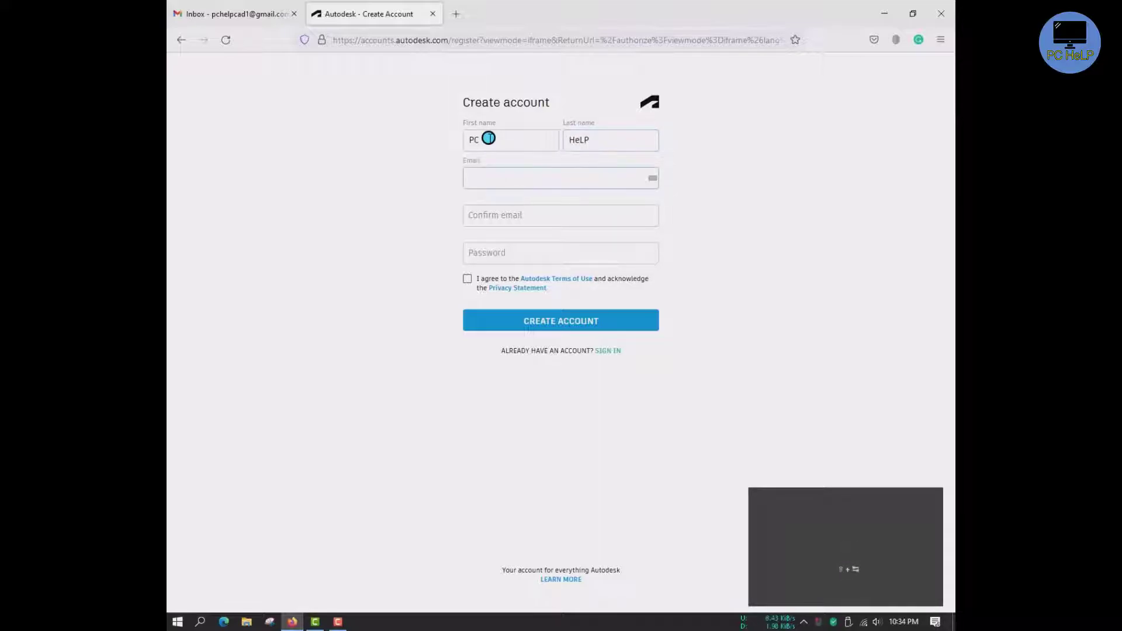
key("Tab")
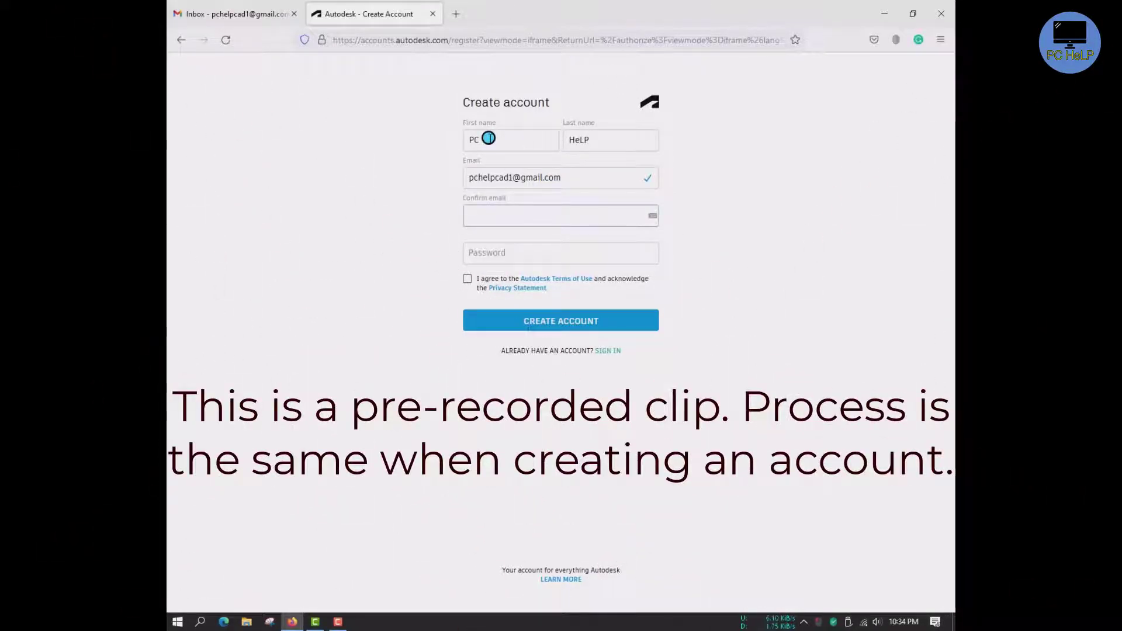
- Copy the e-mail into the confirm field, enter a password, accept the Terms of Use, and submit
left_click_drag(572, 178, 461, 178)
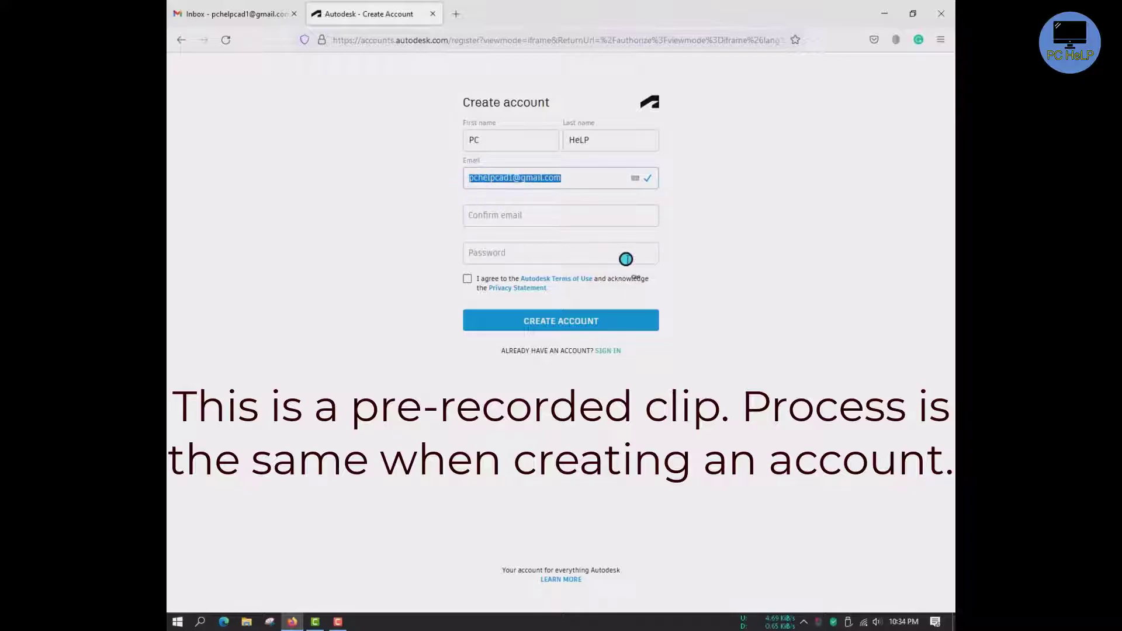
key("ctrl+c")
left_click(576, 215)
key("ctrl+v")
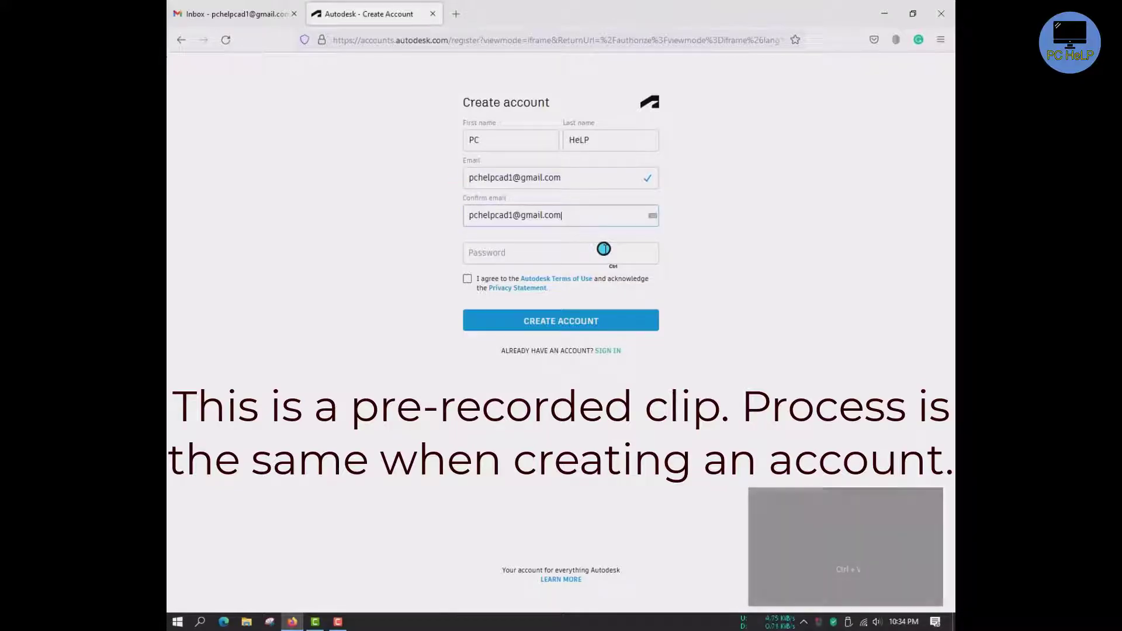
left_click(643, 252)
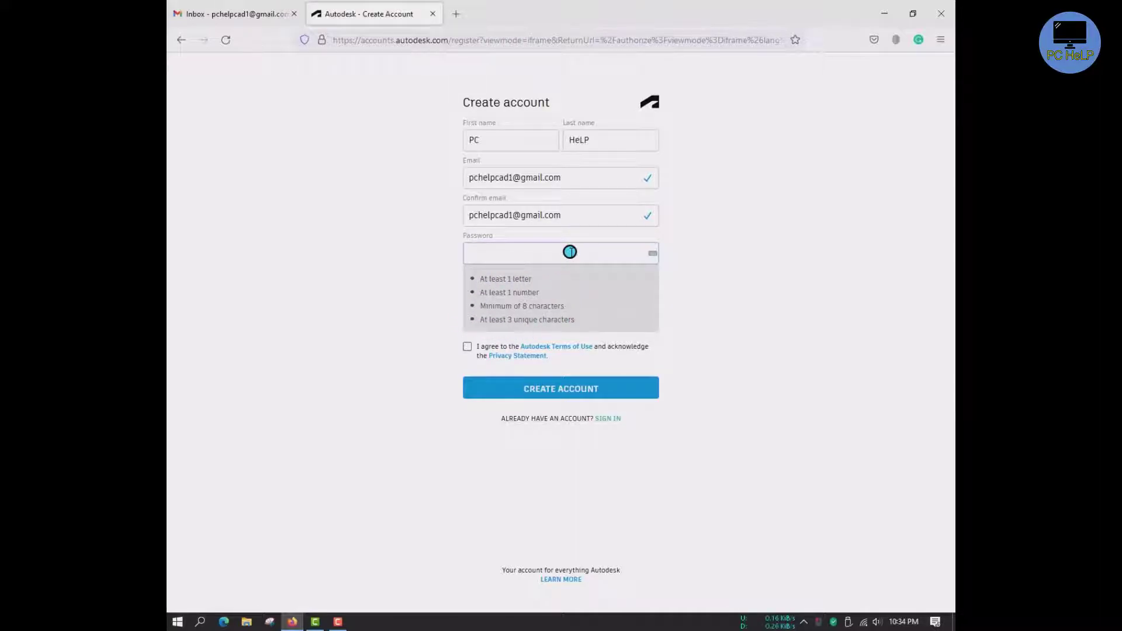
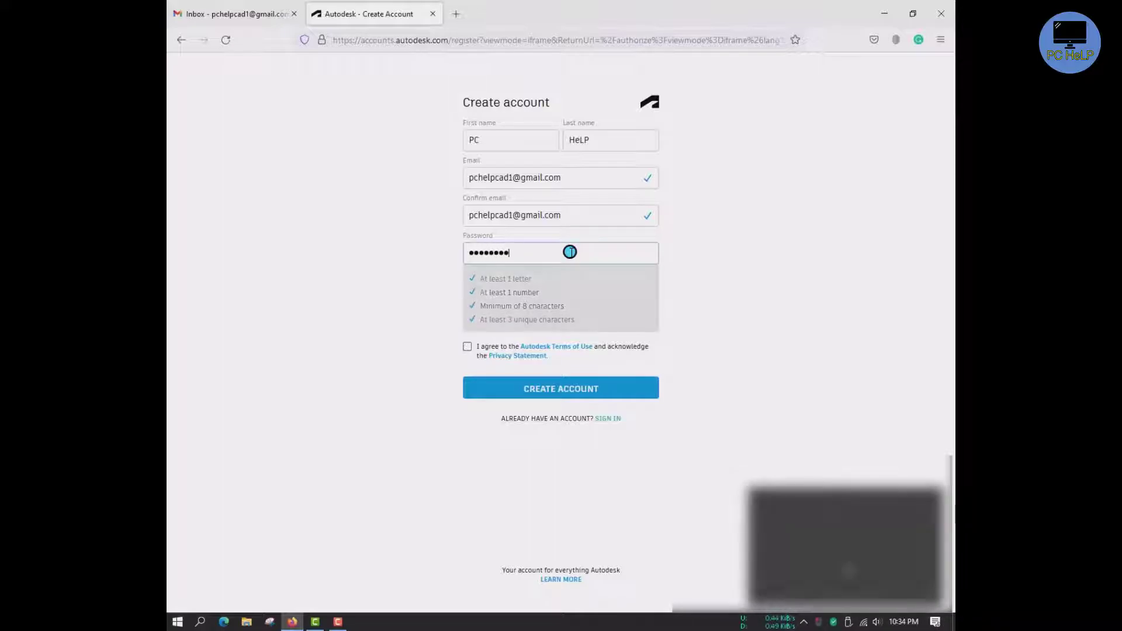
left_click(467, 279)
left_click(626, 322)
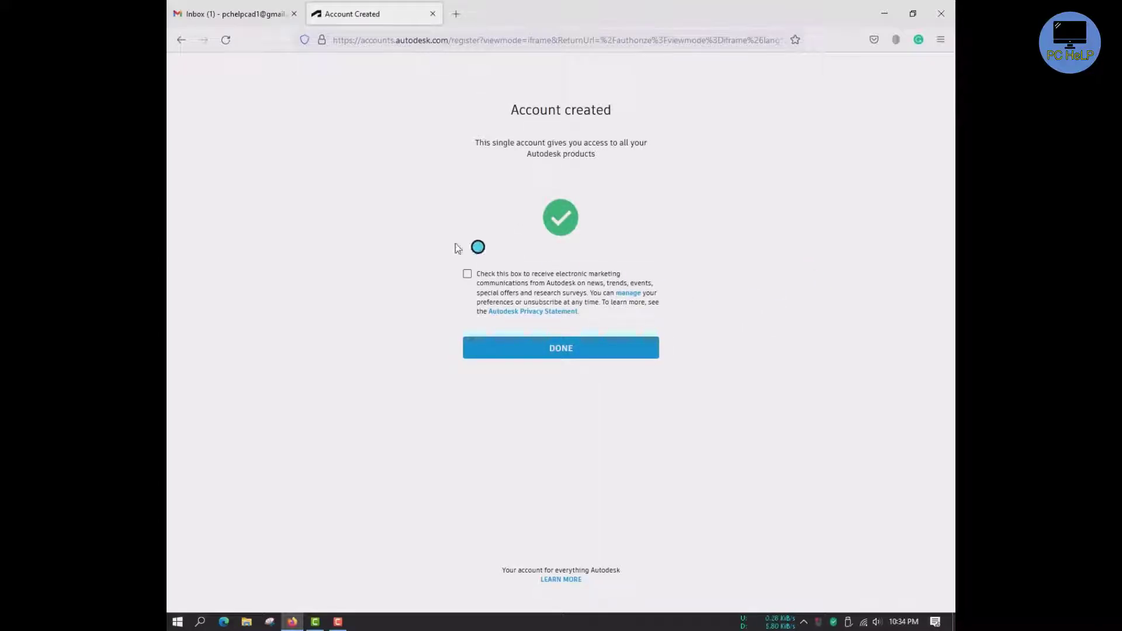
- Finish account creation with marketing e-mails left unchecked, close the popup, and open Sign in
left_click(468, 277)
left_click(467, 275)
left_click(594, 345)
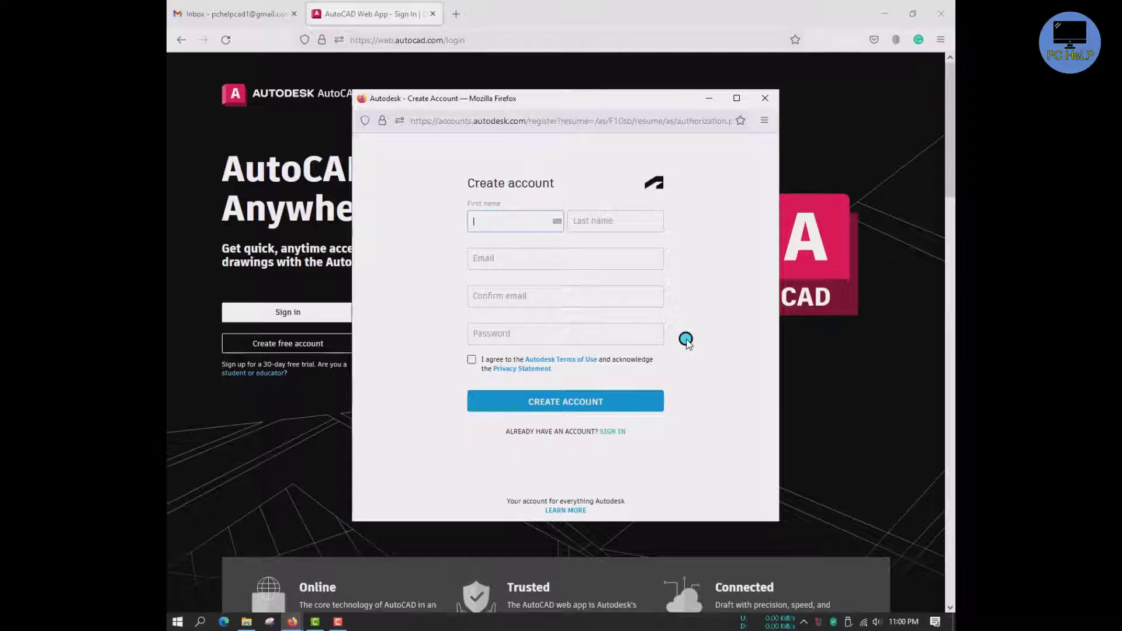
left_click(765, 100)
left_click(314, 311)
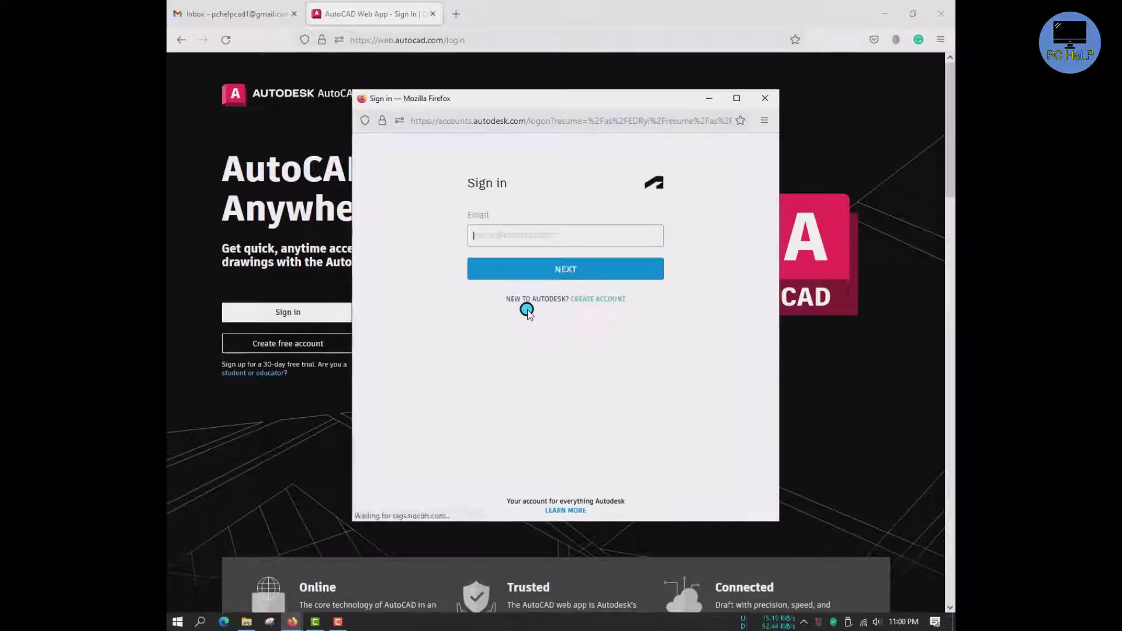
- Sign in with the new account's e-mail and password, then request a verification e-mail
left_click(519, 233)
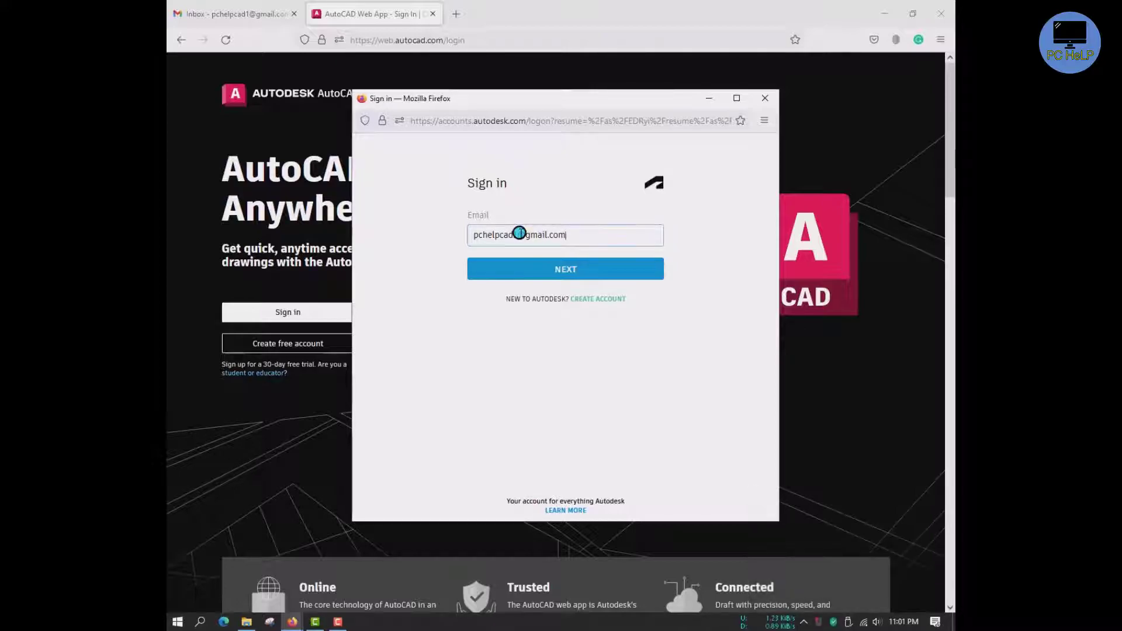
key("Return")
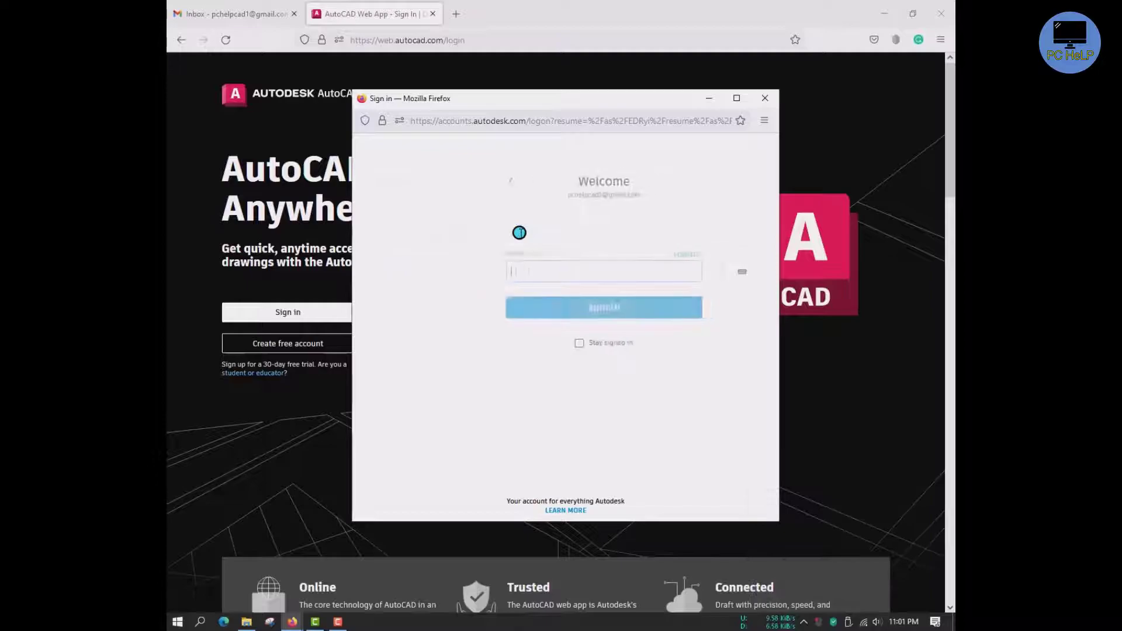
type("•")
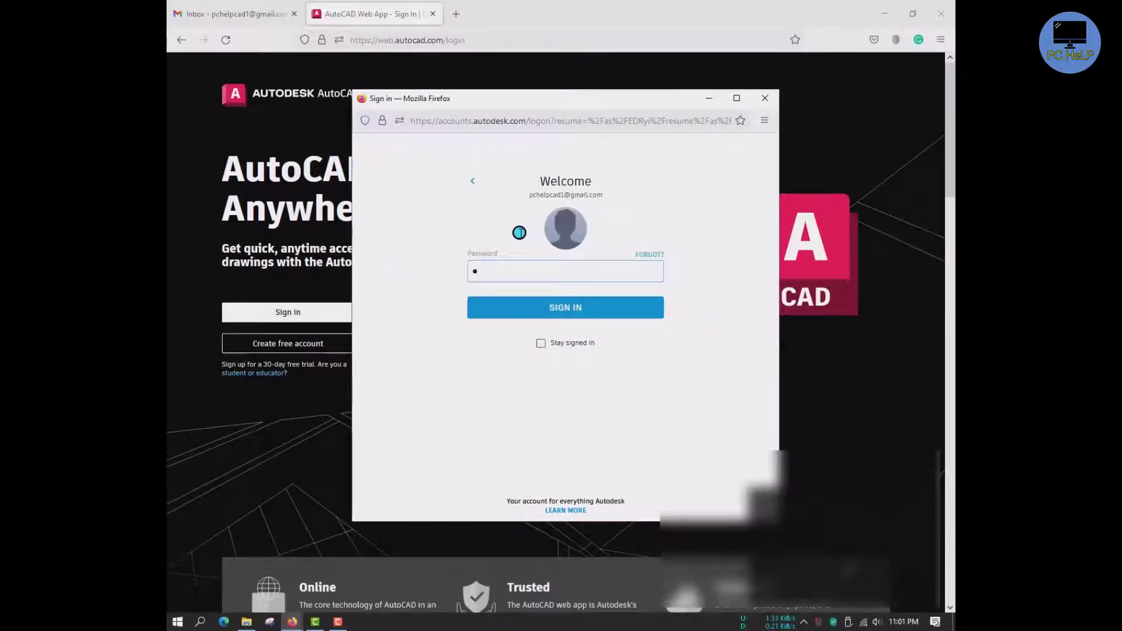
type("•••••••")
key("Return")
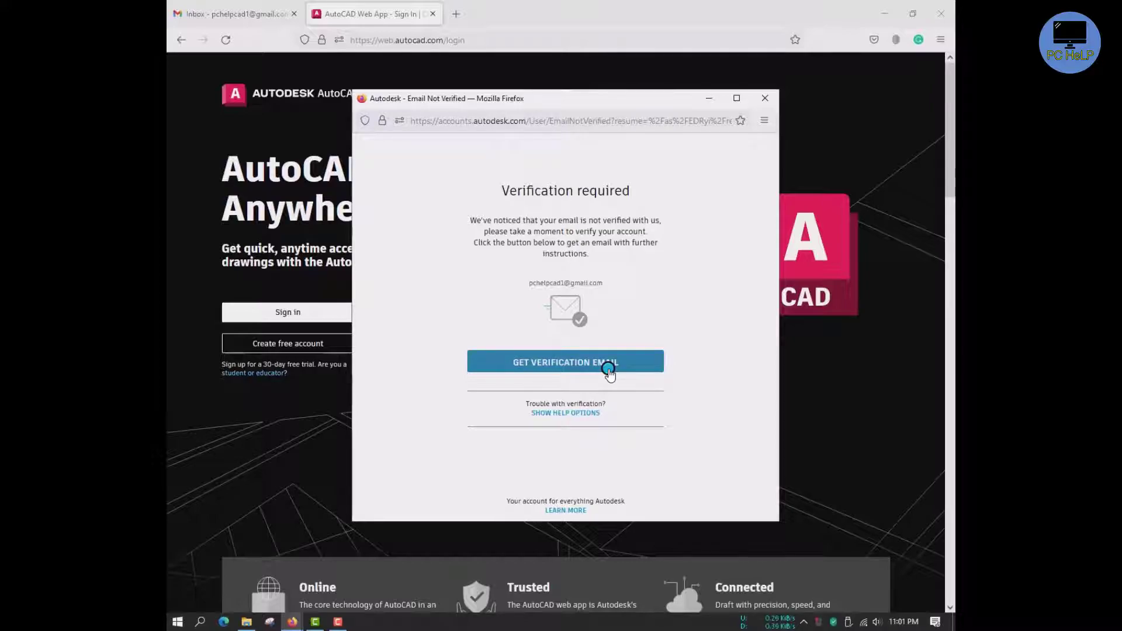
left_click(609, 368)
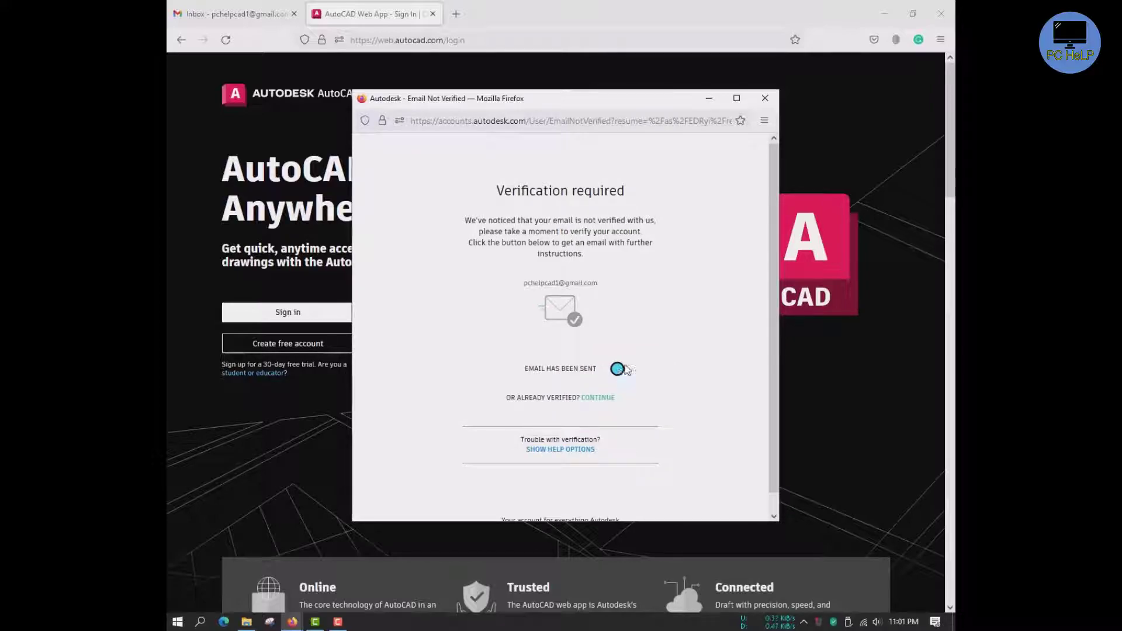
- Open the Autodesk verification e-mail in Gmail, verify the address, and confirm with DONE
left_click(232, 14)
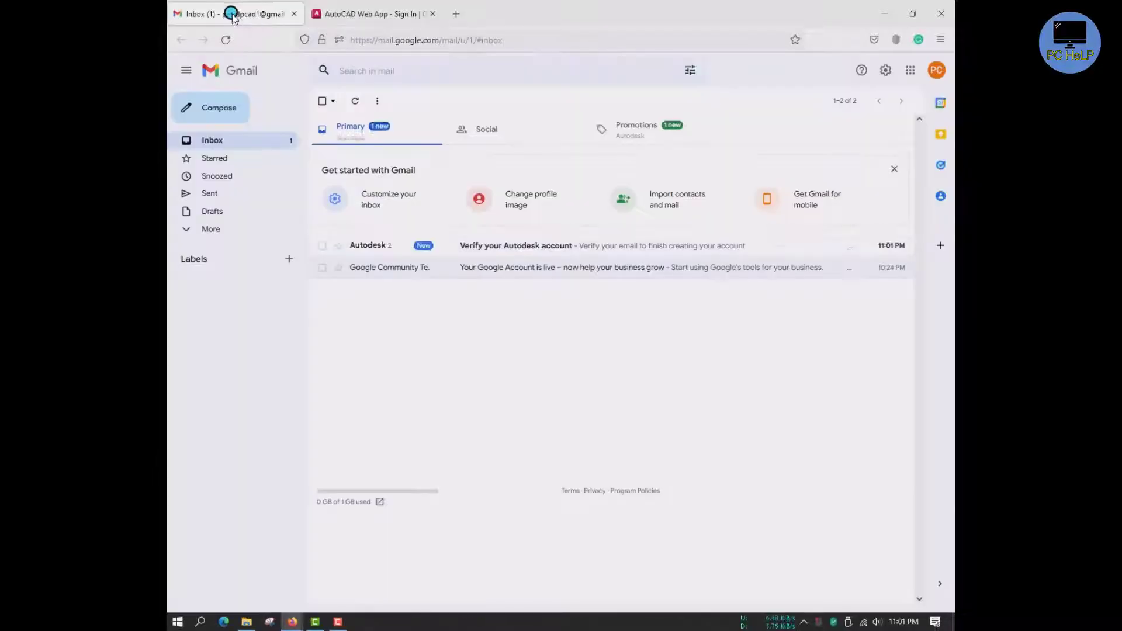
left_click(475, 246)
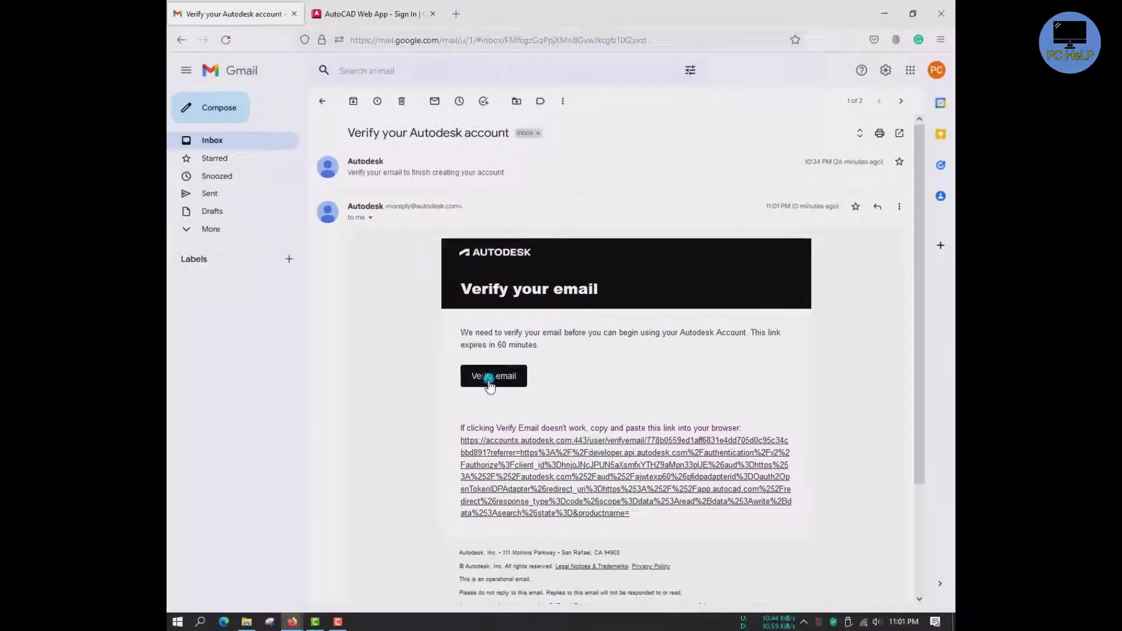
left_click(491, 377)
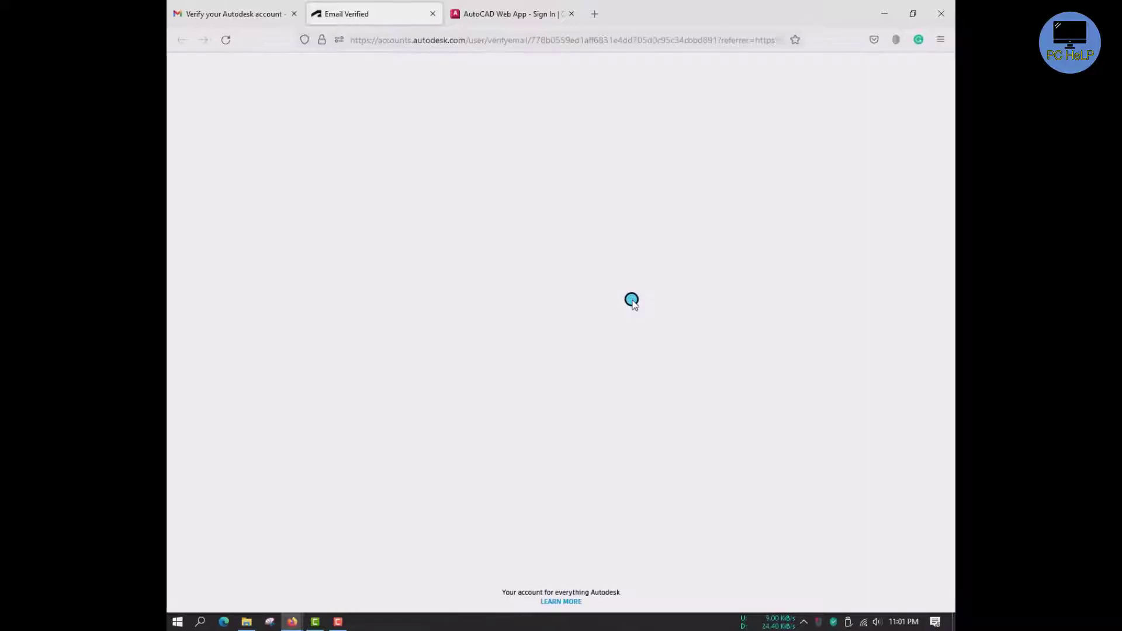
left_click(633, 301)
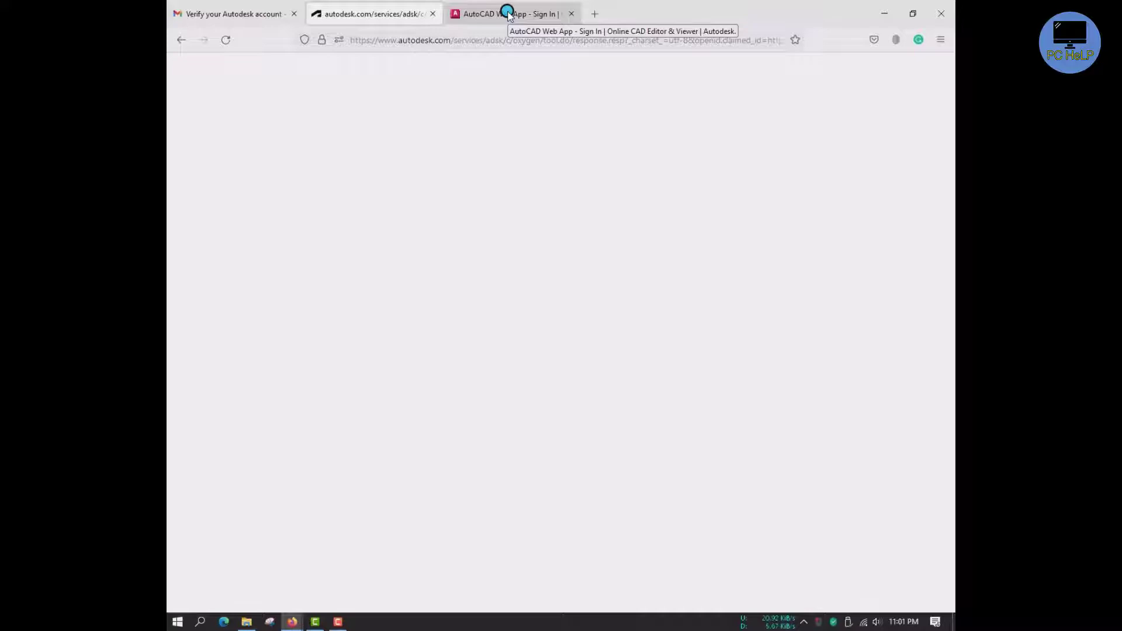
- Sign in on the AutoCAD Web tab, reload after the service-unavailable error, and close blank Autodesk pages
left_click(507, 13)
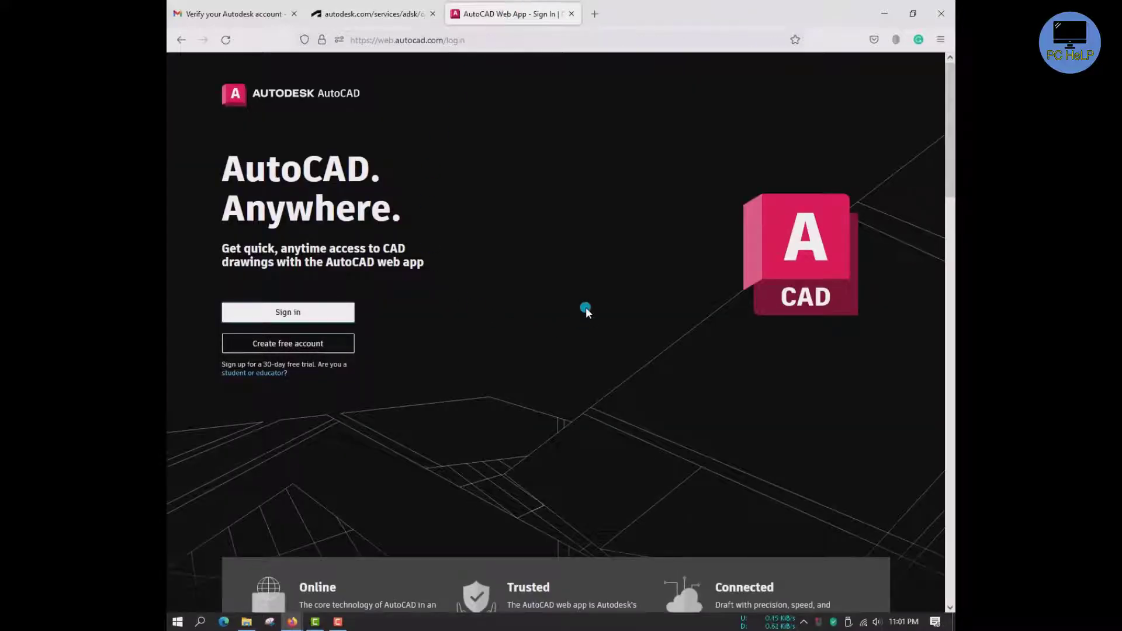
left_click(334, 321)
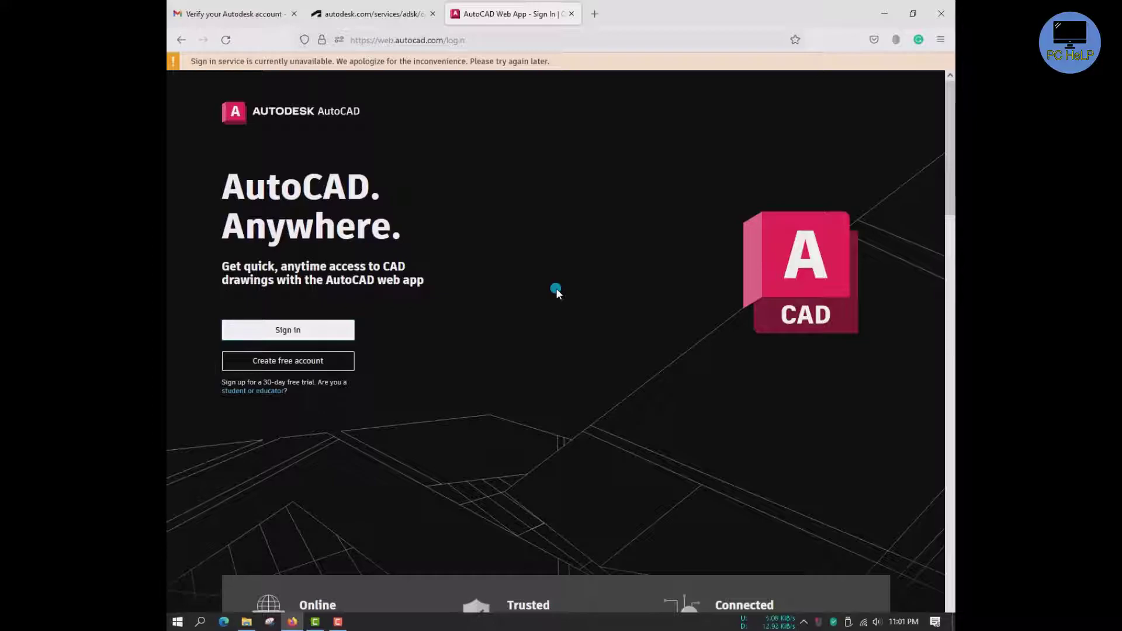
left_click(229, 41)
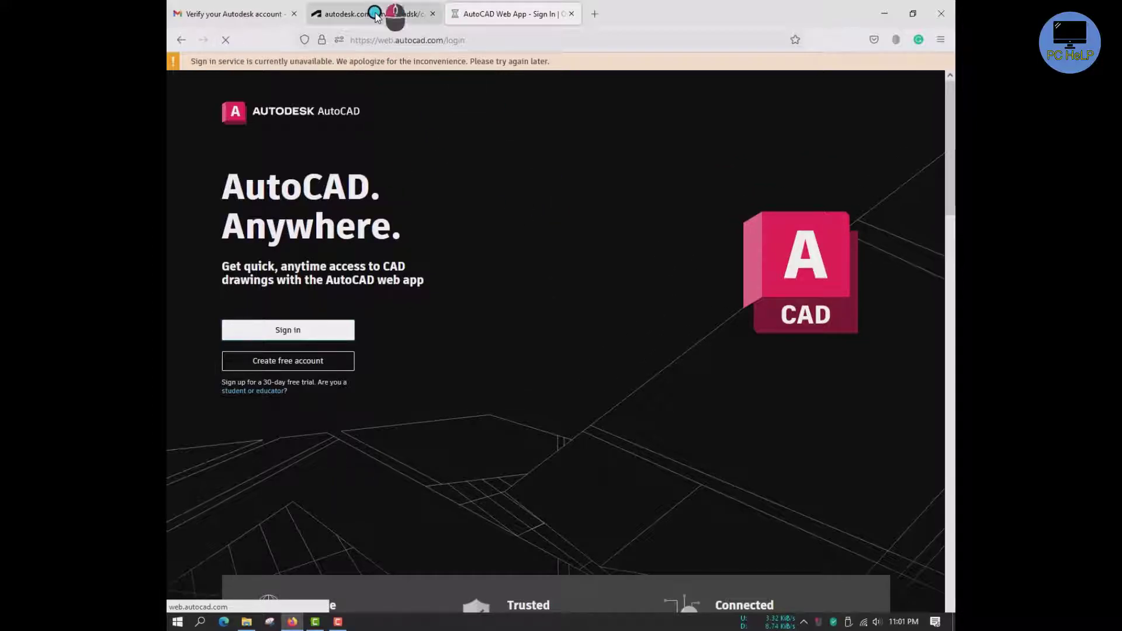
left_click(374, 13)
left_click(432, 14)
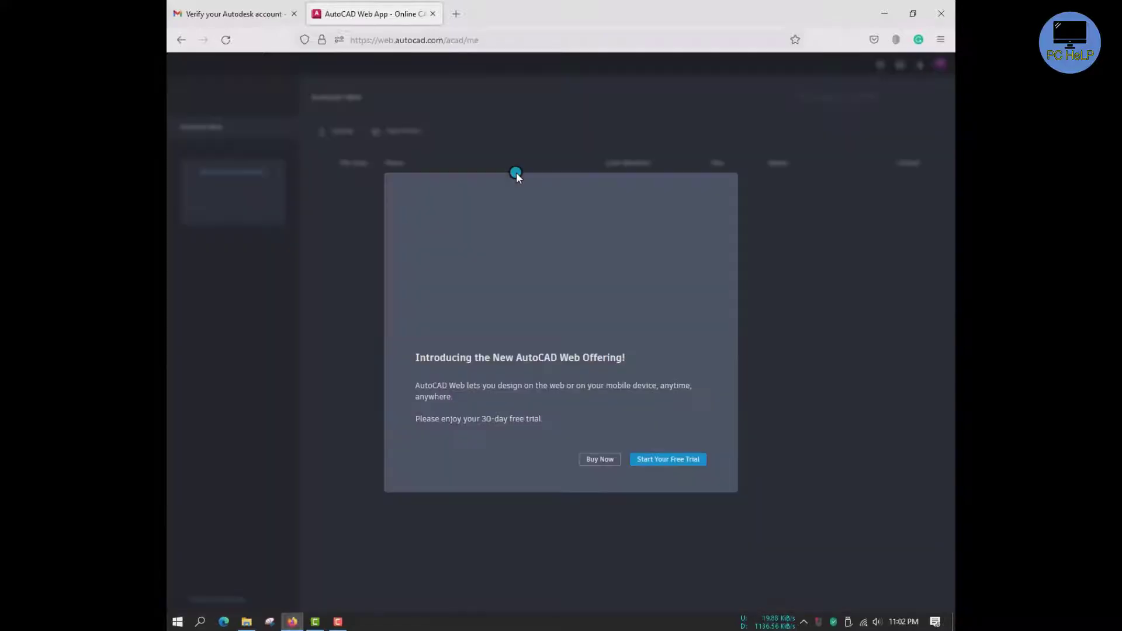
- Start the AutoCAD Web 30-day free trial from the introduction dialog
left_click(683, 463)
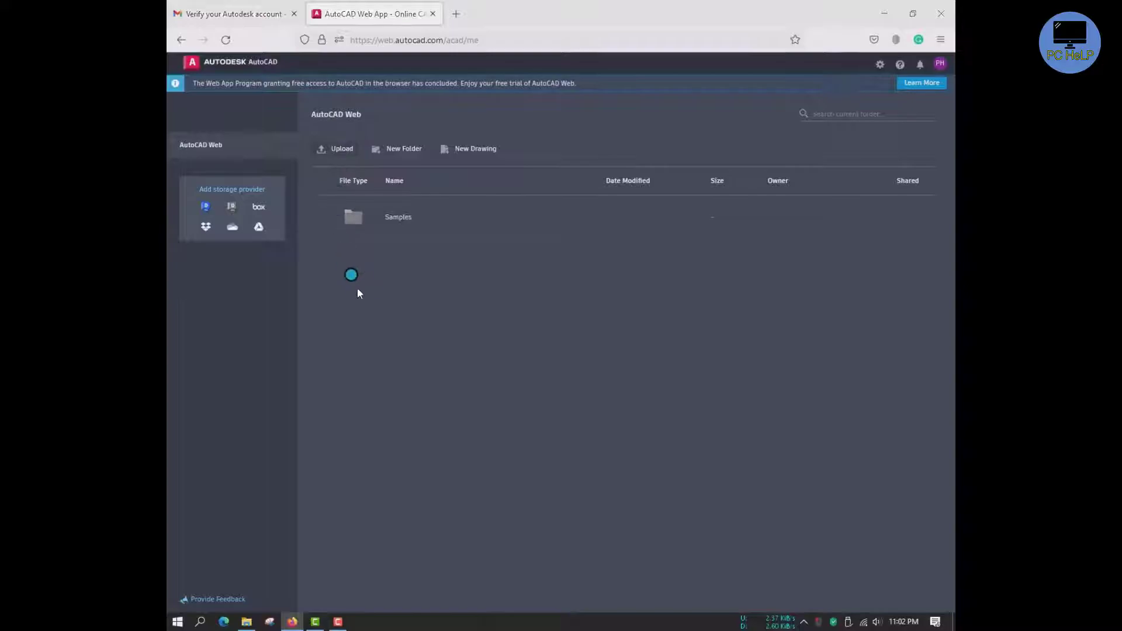
- Upload hummer_h2_2002.dwg from the Desktop and open it in the editor
left_click(315, 126)
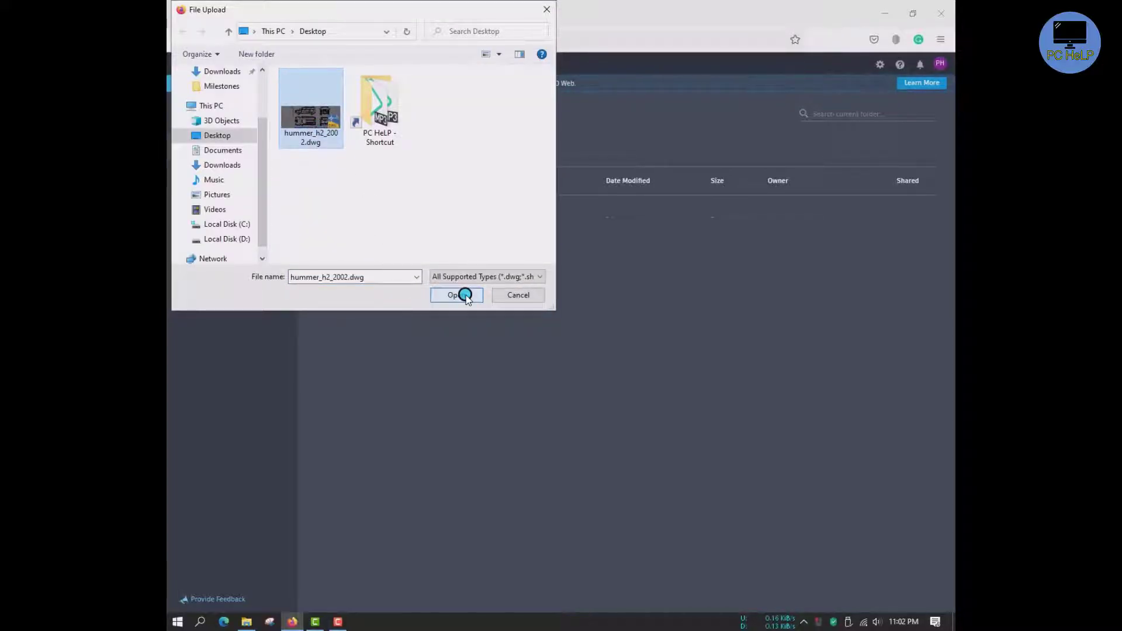
left_click(463, 296)
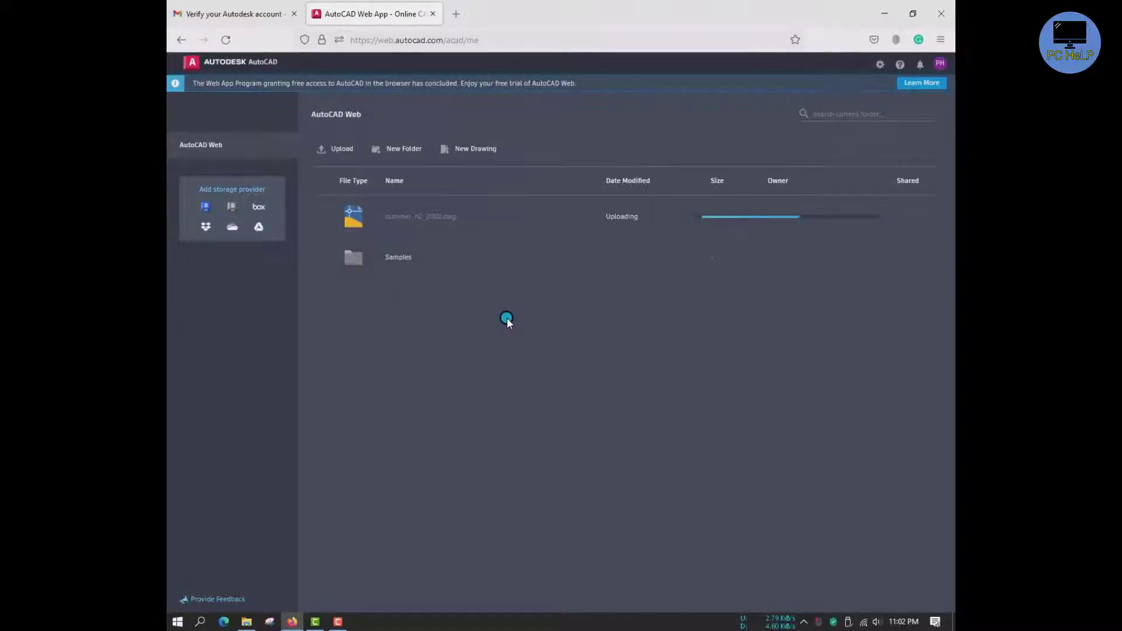
left_click(443, 218)
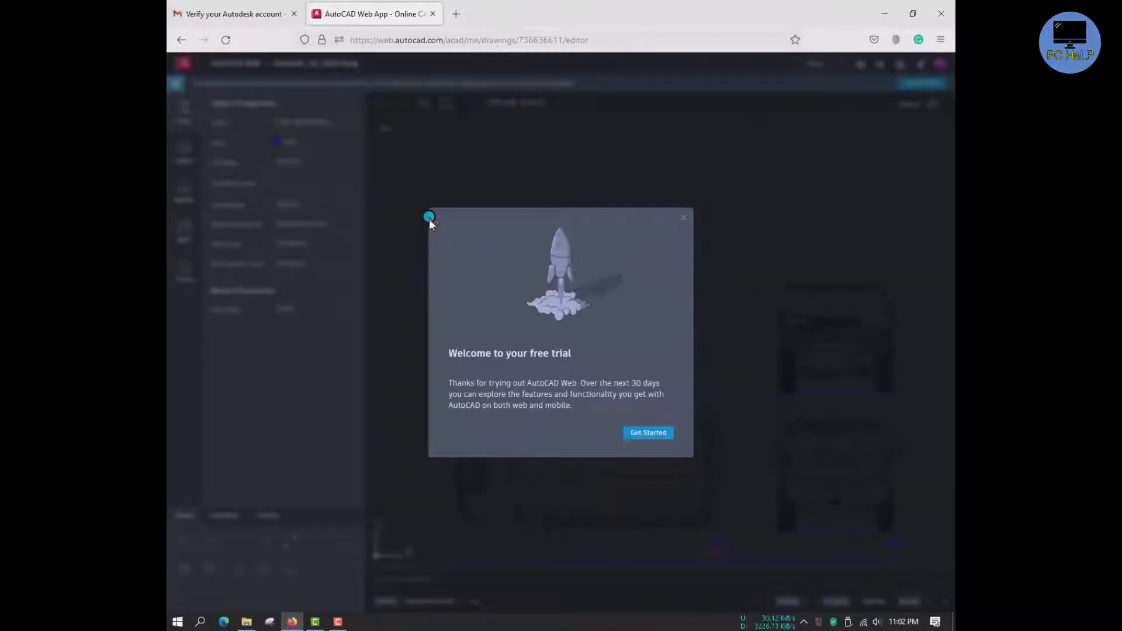
- Dismiss the free-trial welcome message and trial notification, framing the Hummer H2 views
left_click(648, 433)
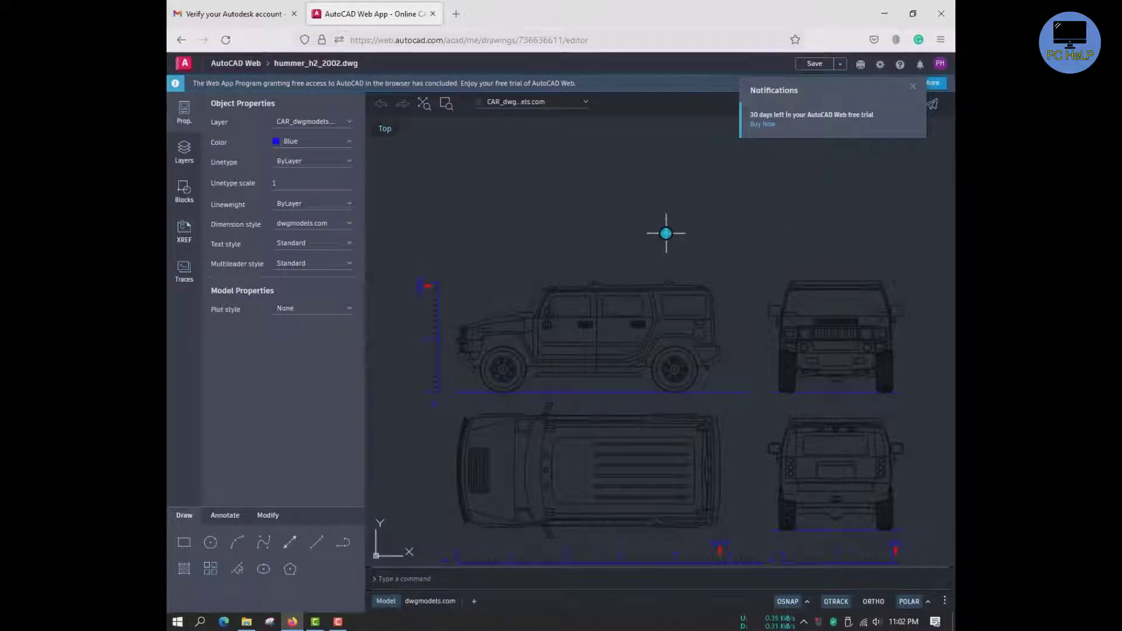
scroll(702, 281, "down", 2)
scroll(730, 372, "up", 3)
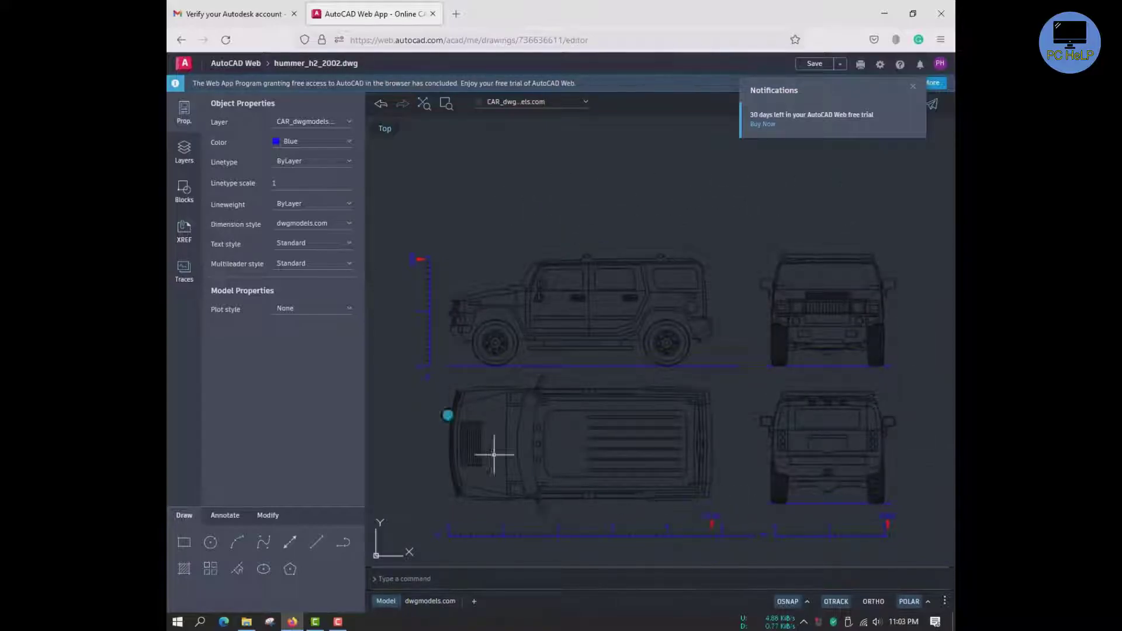
scroll(656, 314, "down", 2)
scroll(672, 321, "up", 2)
mouse_move(769, 381)
middle_mouse_down()
mouse_move(809, 319)
mouse_move(777, 309)
mouse_move(817, 321)
middle_mouse_up()
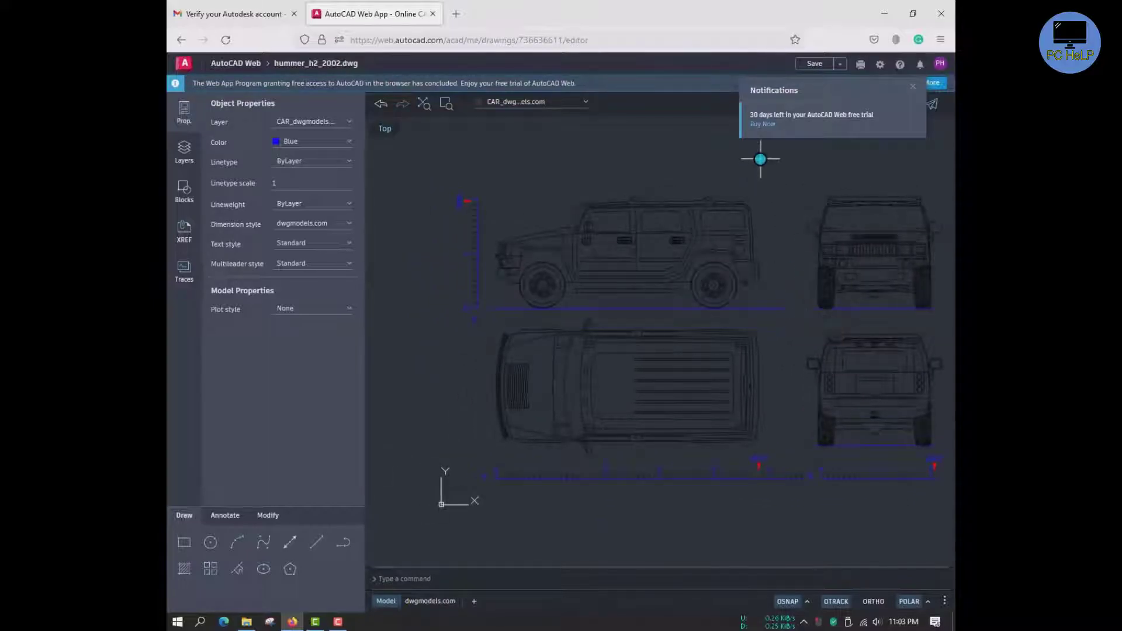
left_click(913, 89)
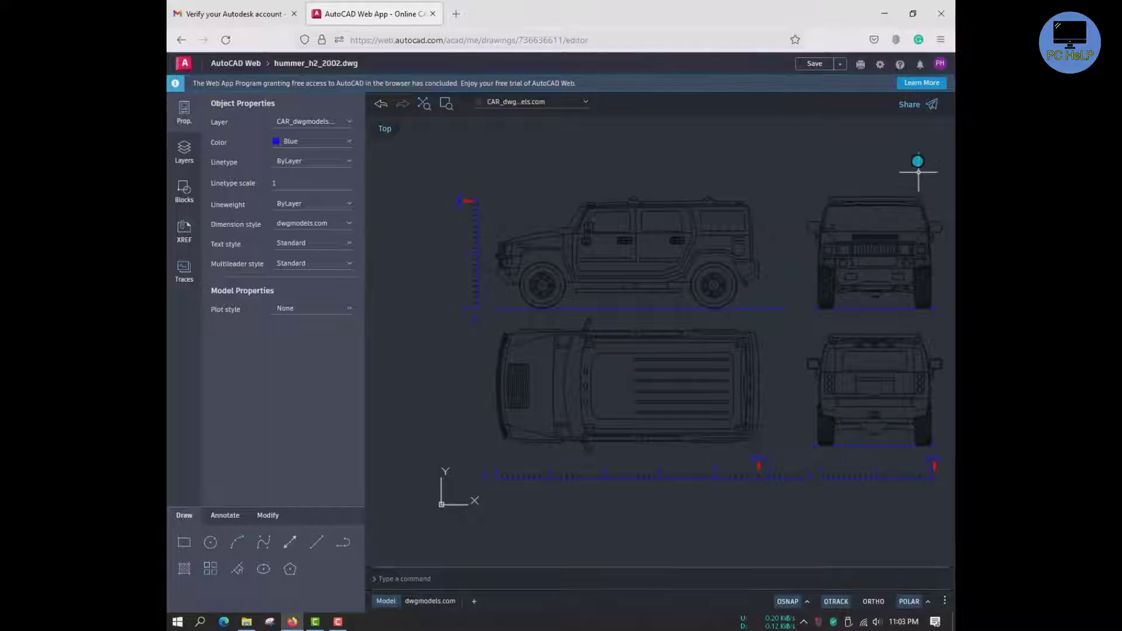
middle_click_drag(927, 167, 894, 168)
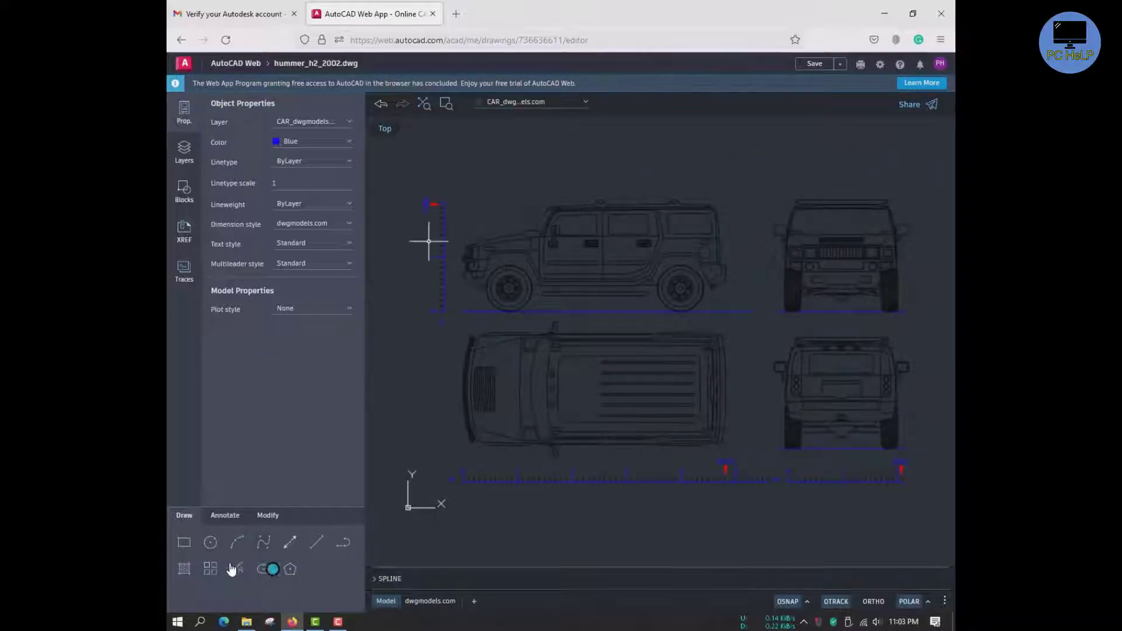
- Draw a circle above the Hummer's side view
left_click(211, 546)
left_click(531, 230)
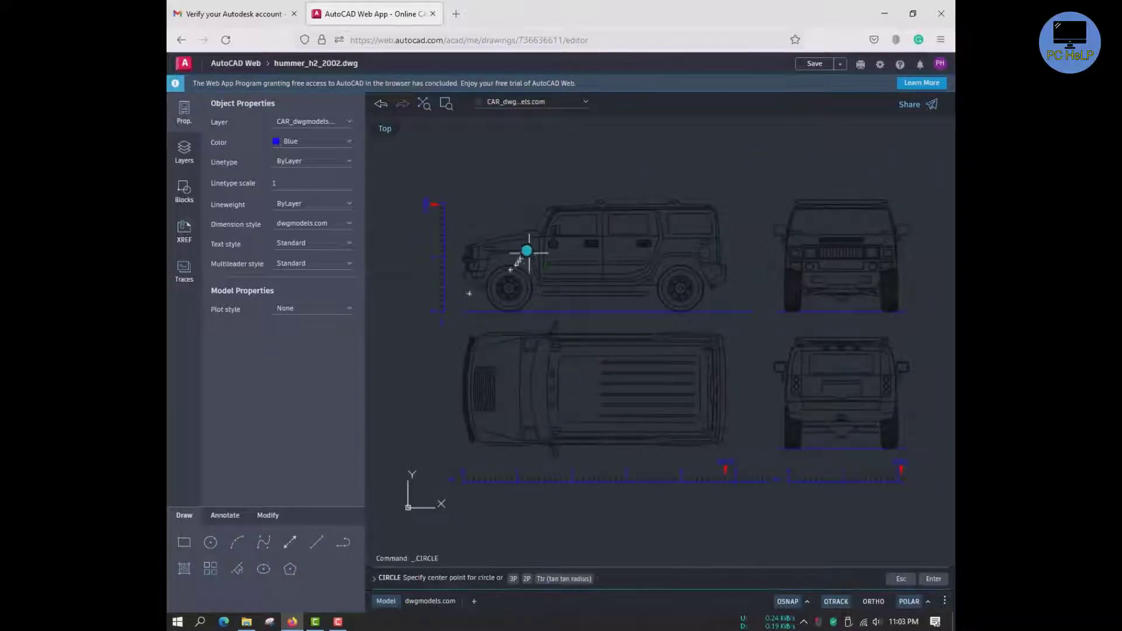
left_click(518, 202)
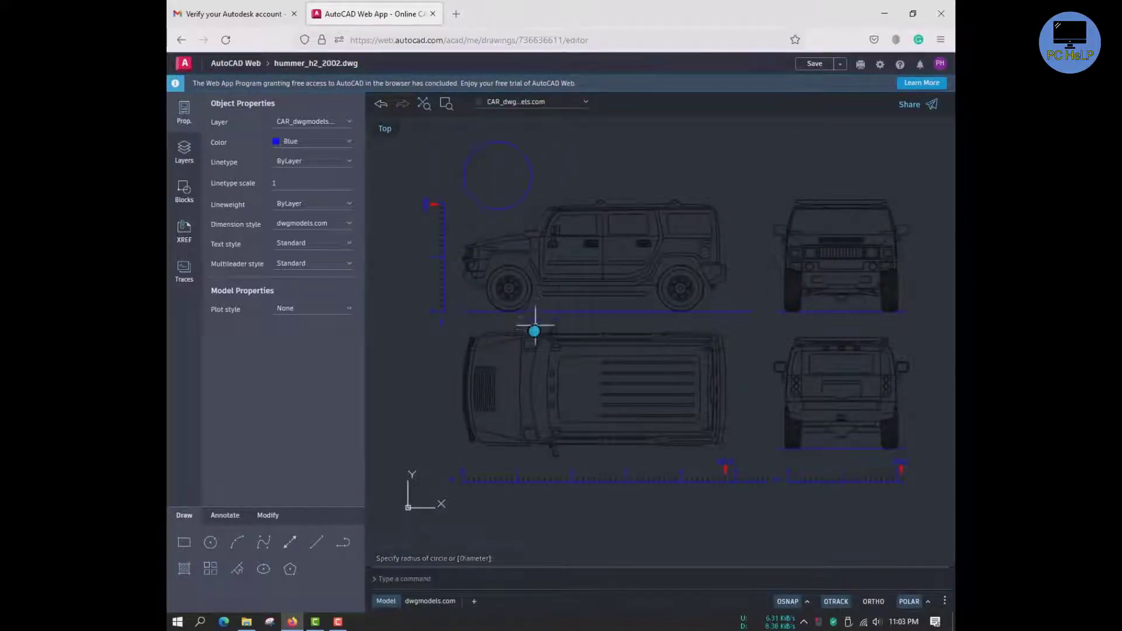
- Draw a horizontal ellipse above the side view, next to the circle
left_click(264, 569)
left_click(625, 156)
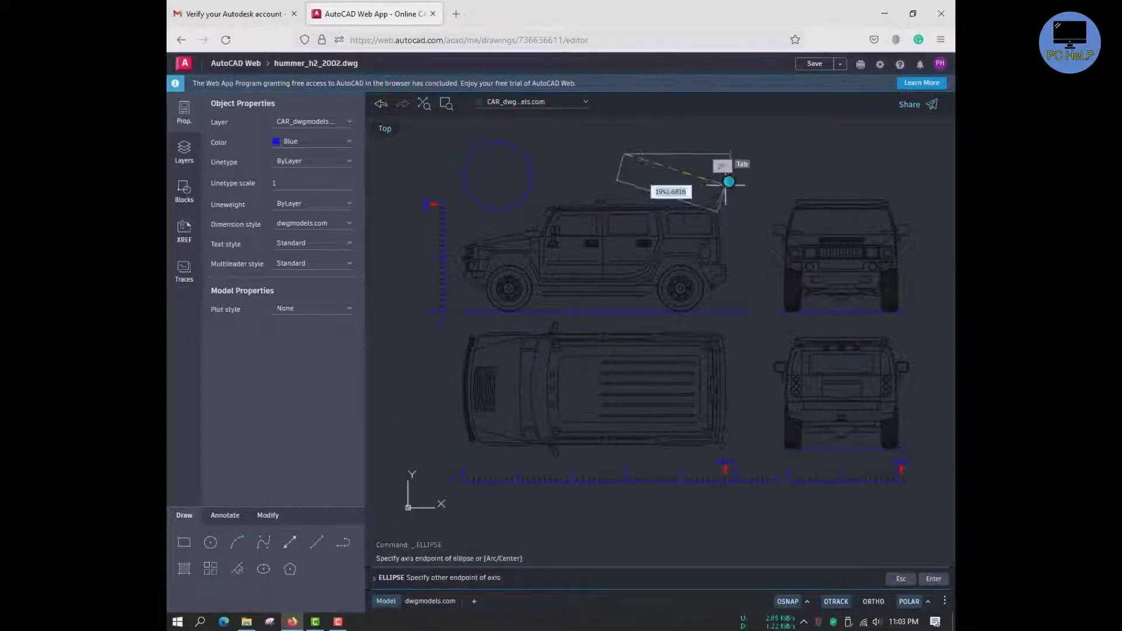
left_click(742, 155)
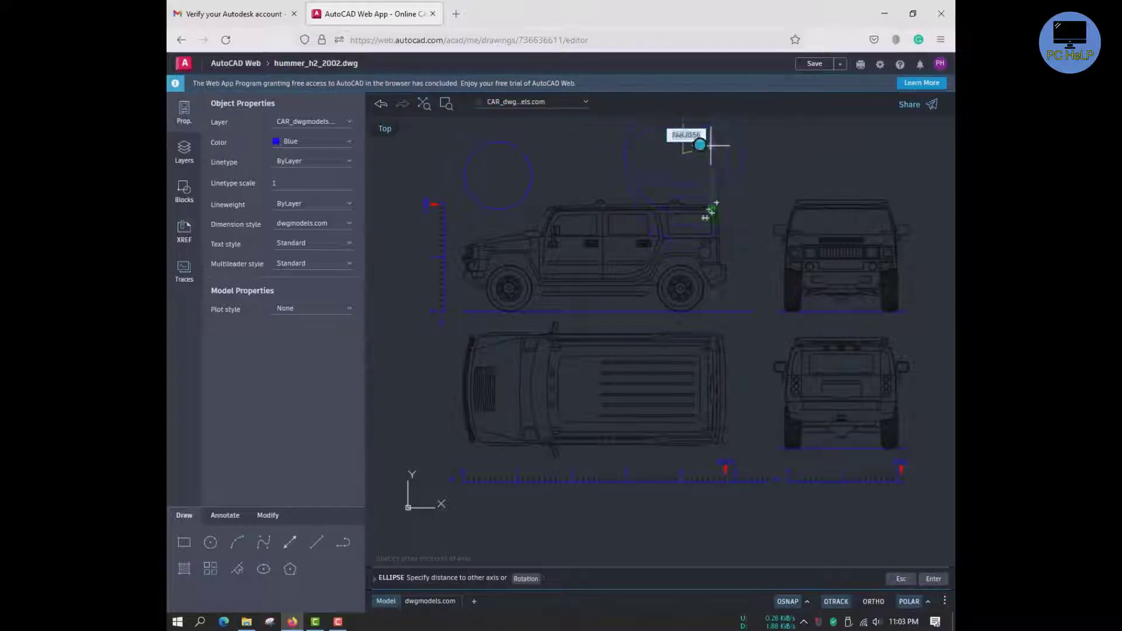
left_click(684, 149)
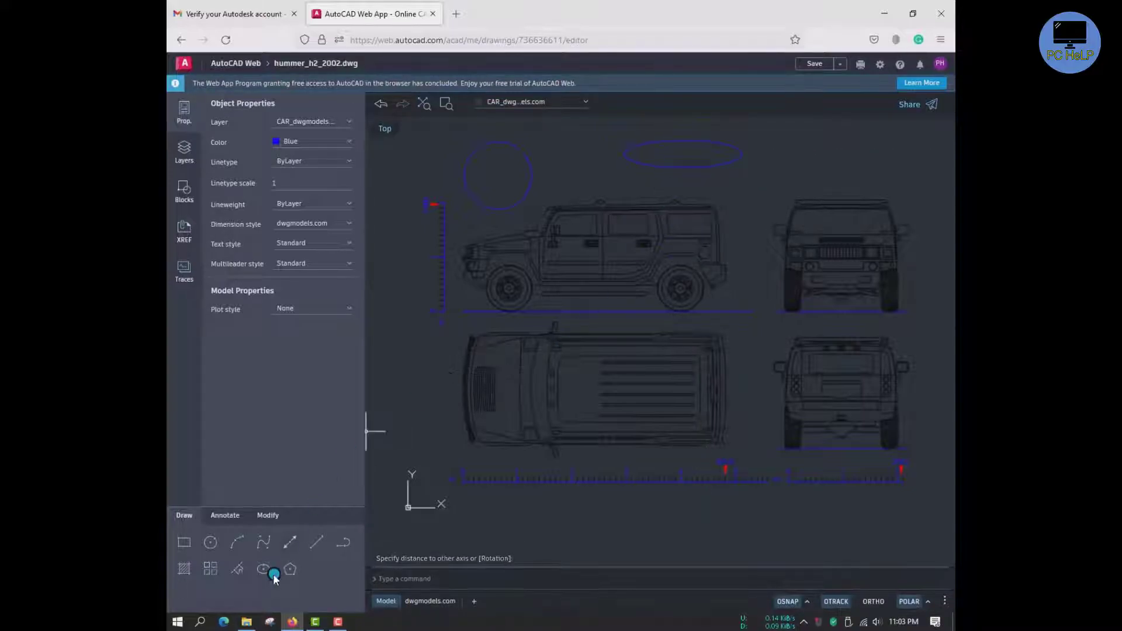
- Draw two connected line segments crossing the top view, then end the line command
left_click(317, 542)
left_click(411, 392)
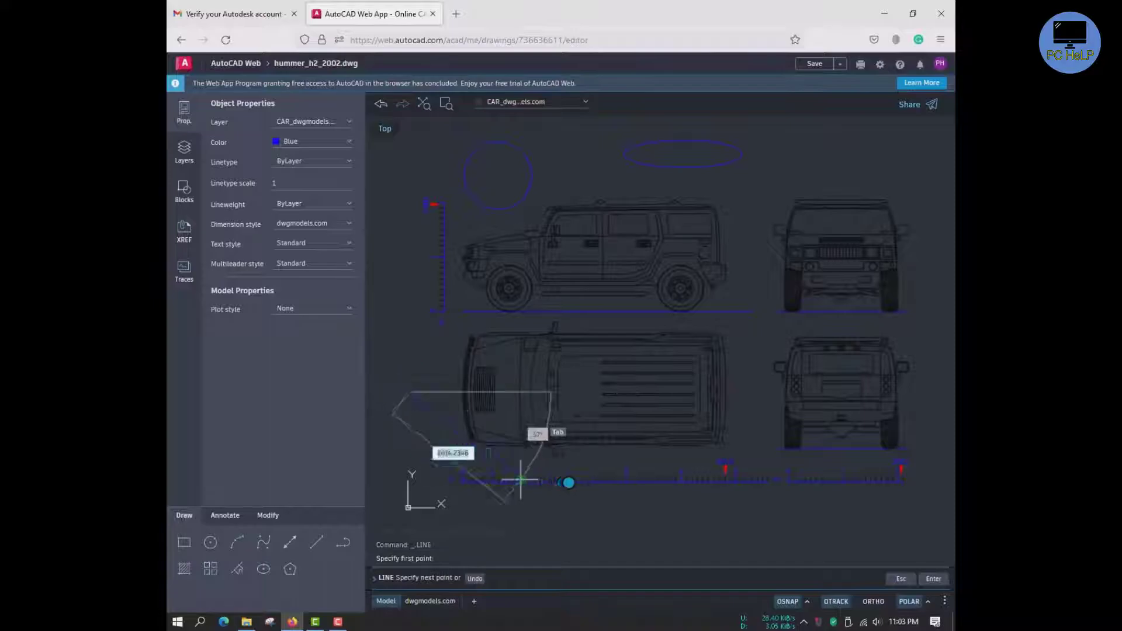
left_click(596, 512)
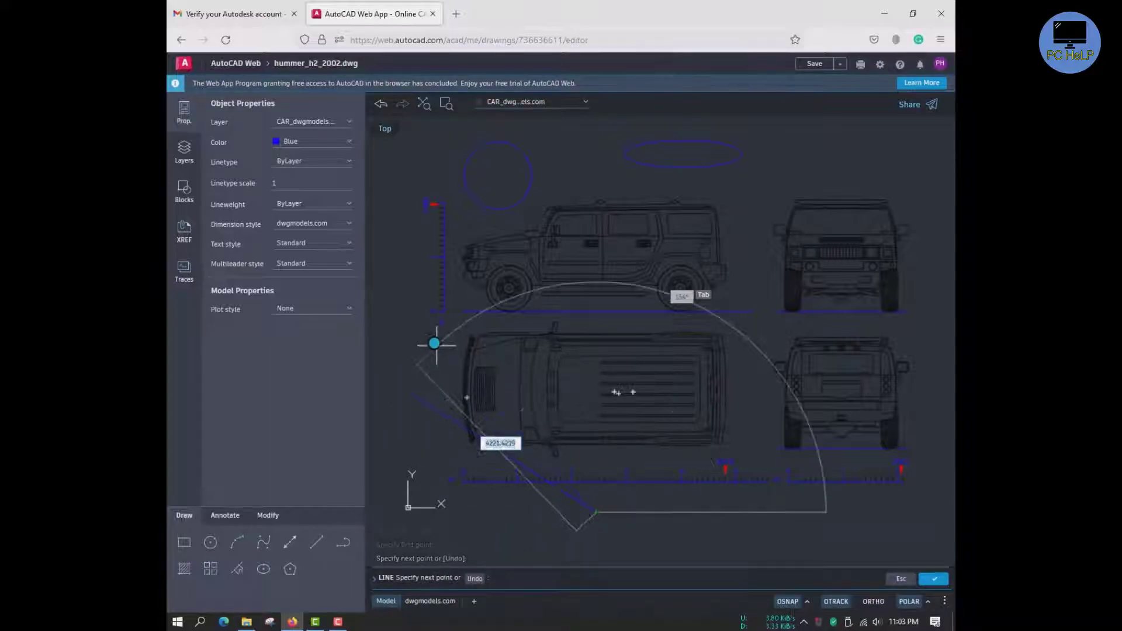
left_click(421, 332)
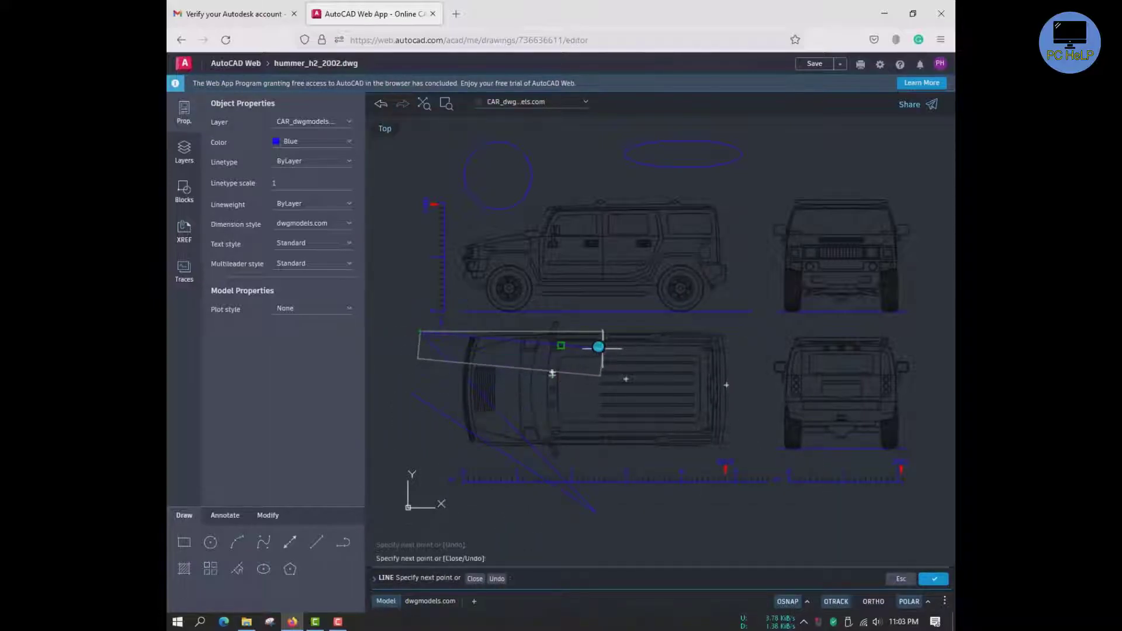
key("Escape")
key("Escape")
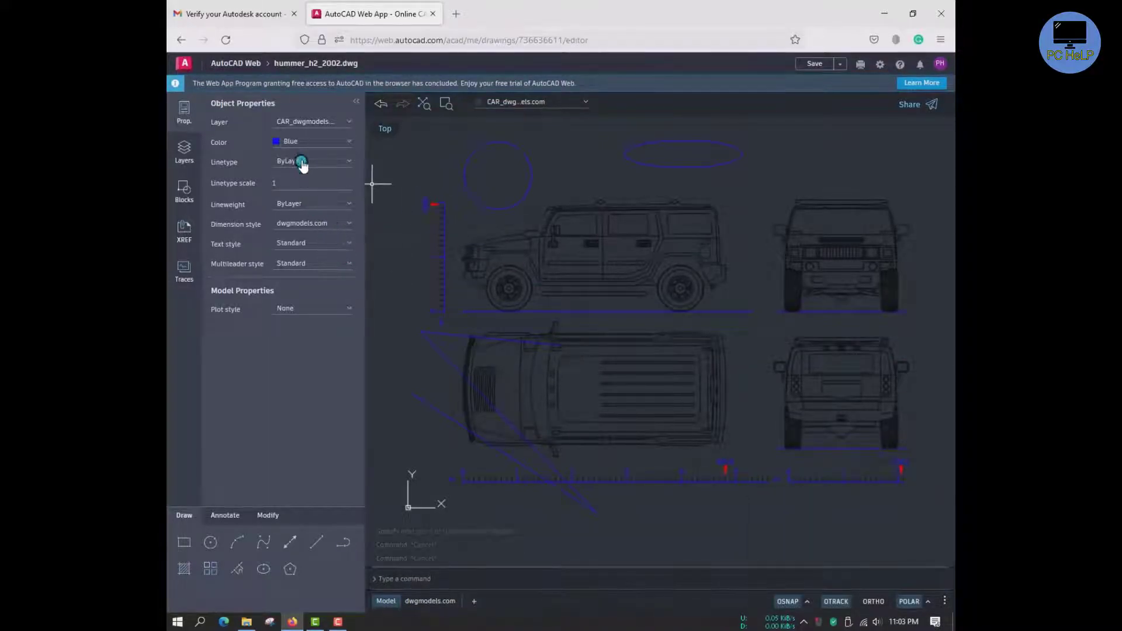
left_click(332, 142)
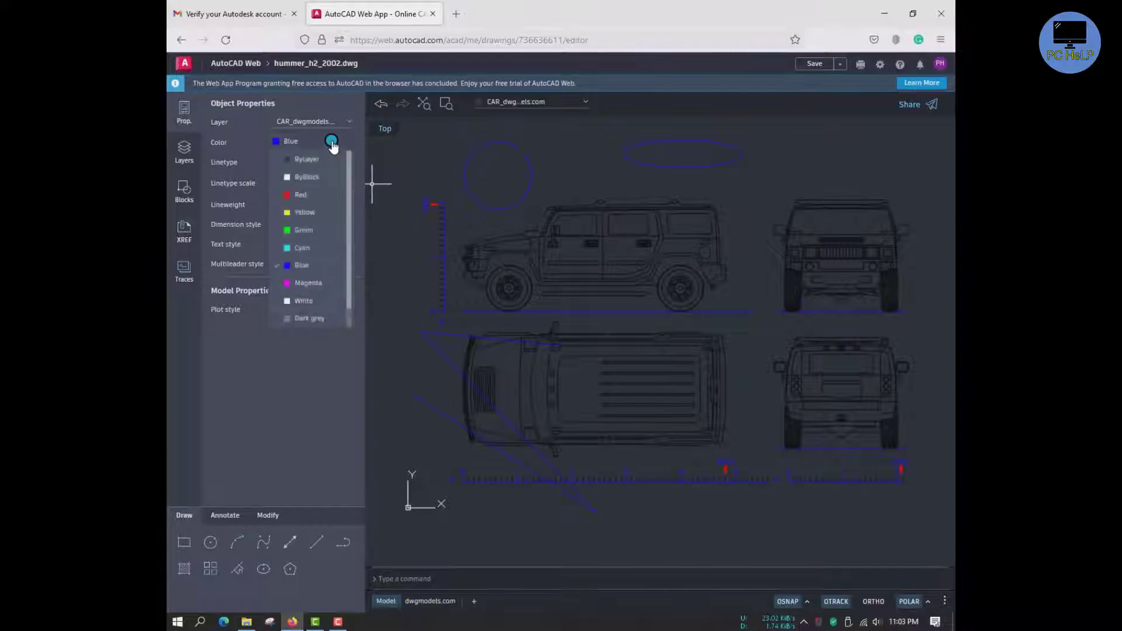
left_click(317, 121)
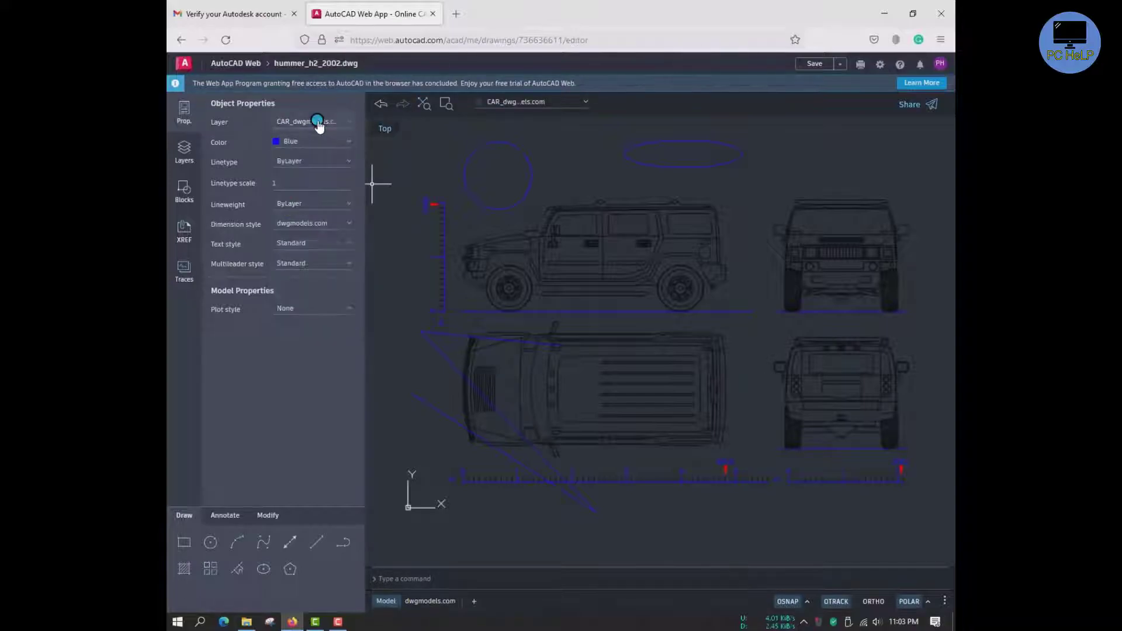
left_click(318, 122)
- Save the edited Hummer drawing as a new file, replacing its name with 2
left_click(841, 64)
left_click(789, 86)
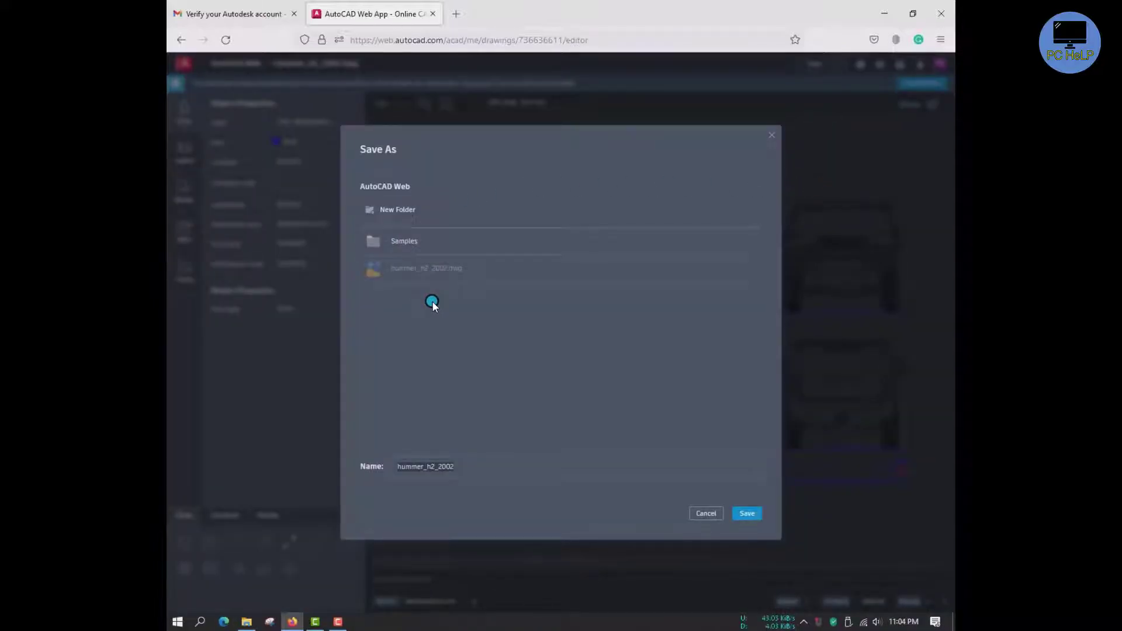
left_click(409, 466)
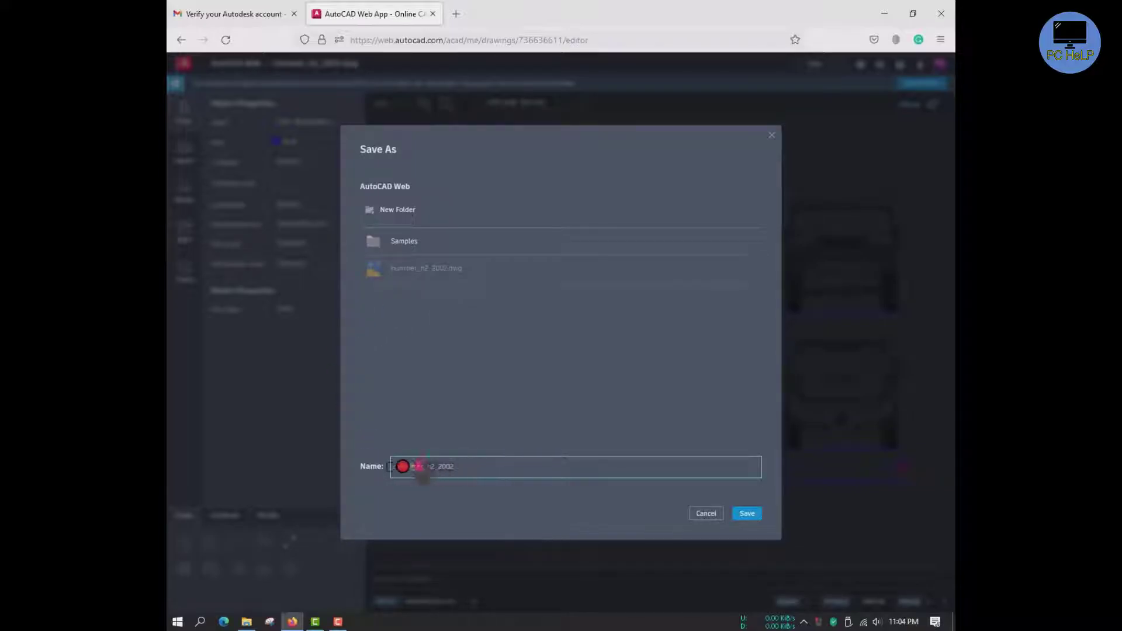
key("ctrl+a")
type("2")
left_click(737, 512)
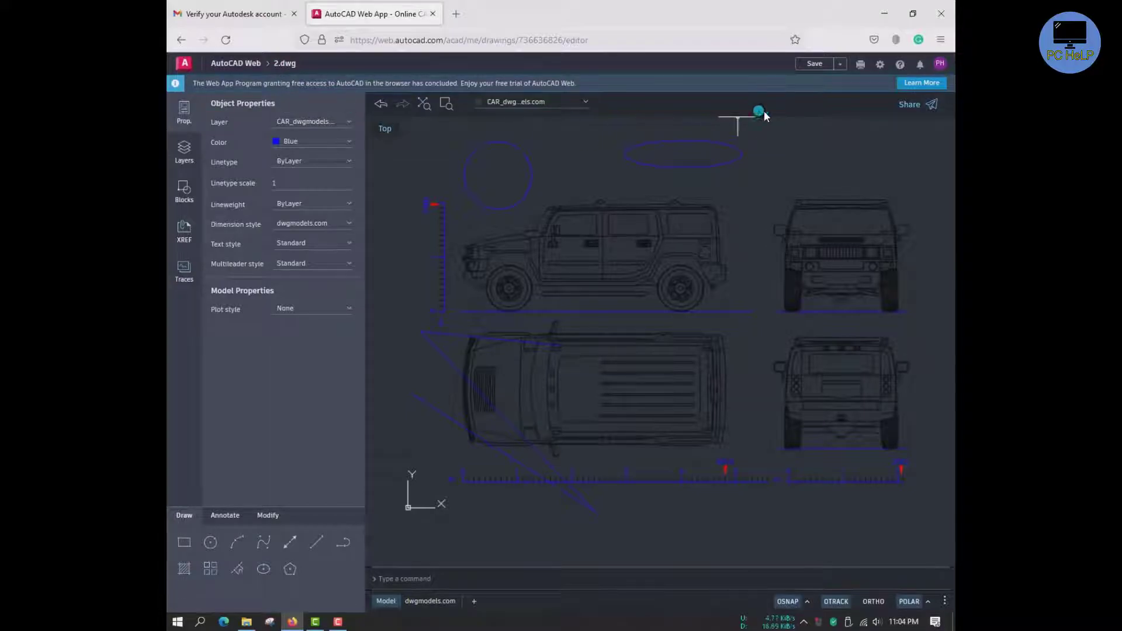
- Download 2.dwg from the AutoCAD Web file list and close the finished-download notice
left_click(243, 64)
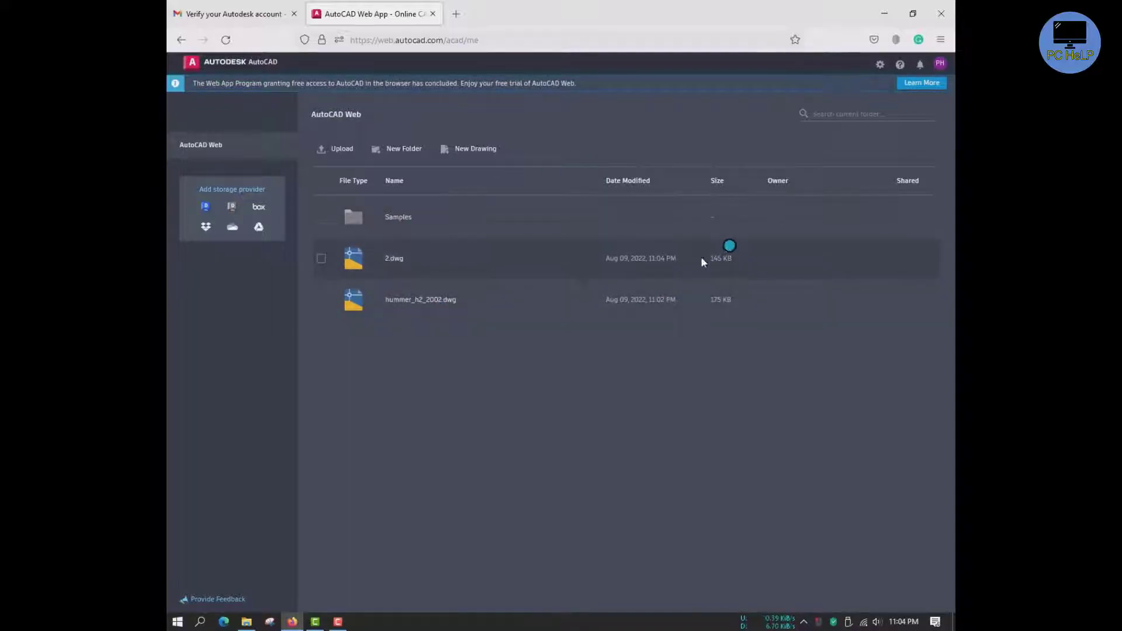
right_click(426, 262)
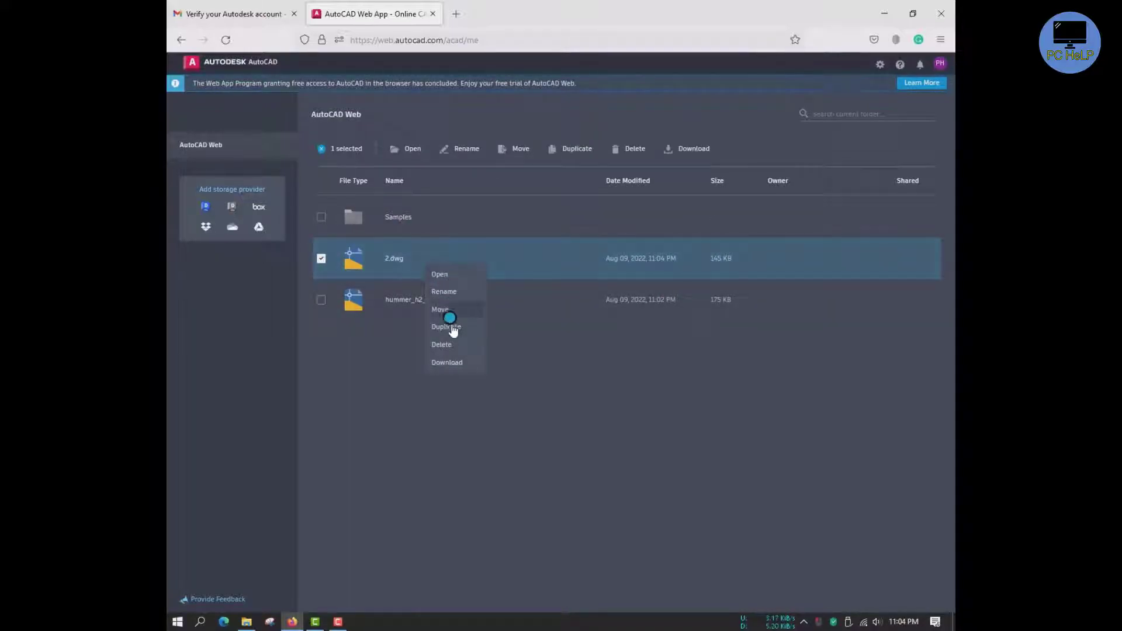
left_click(454, 363)
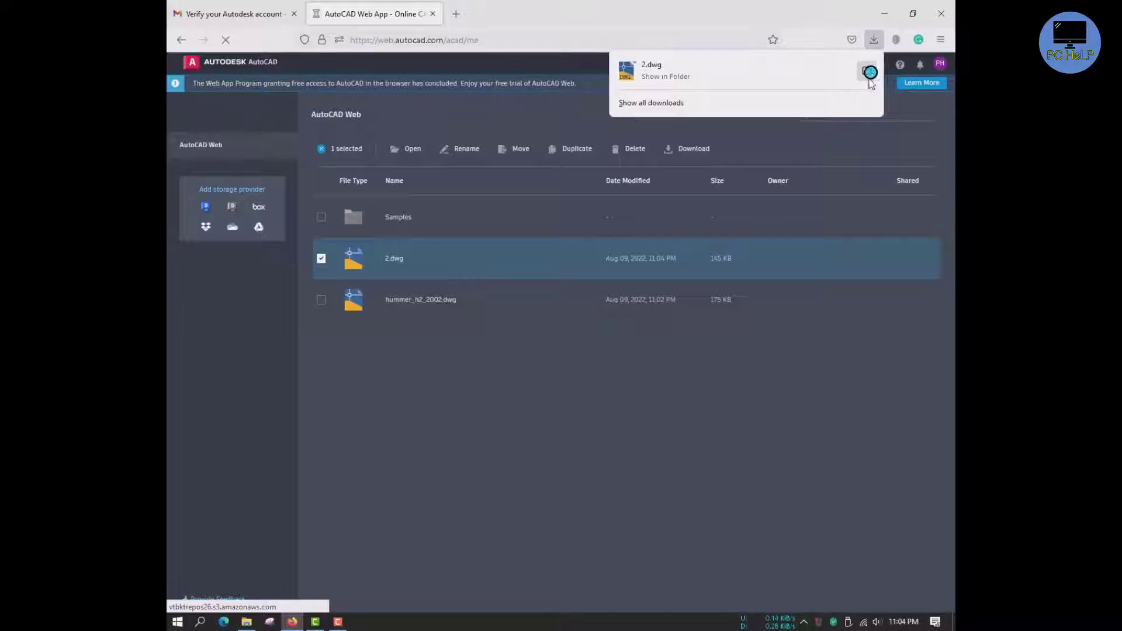
left_click(587, 378)
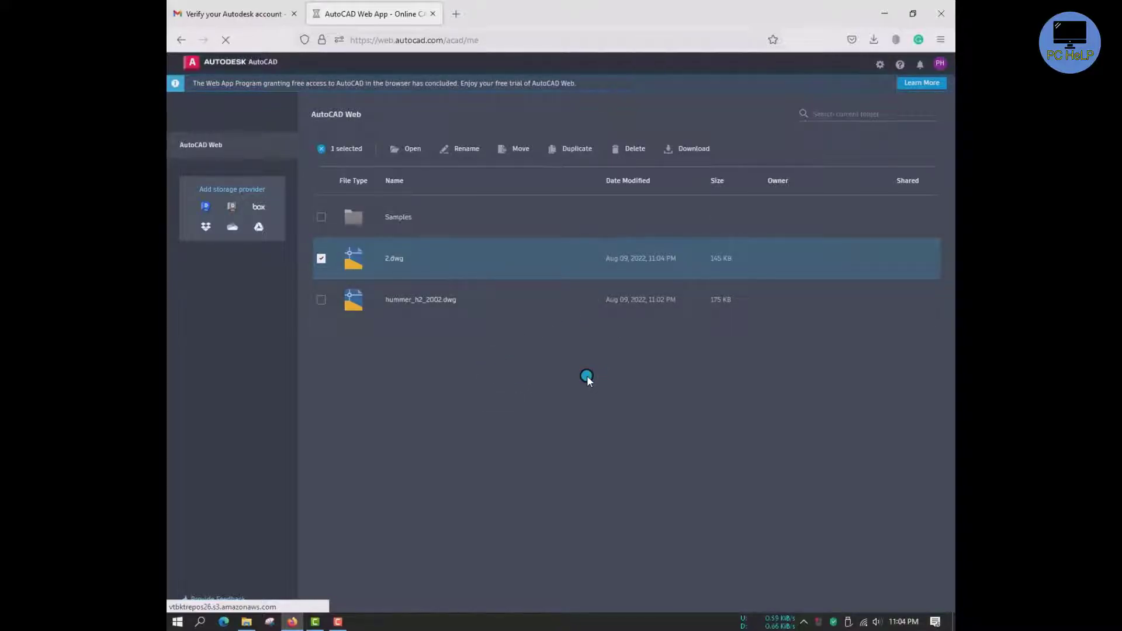